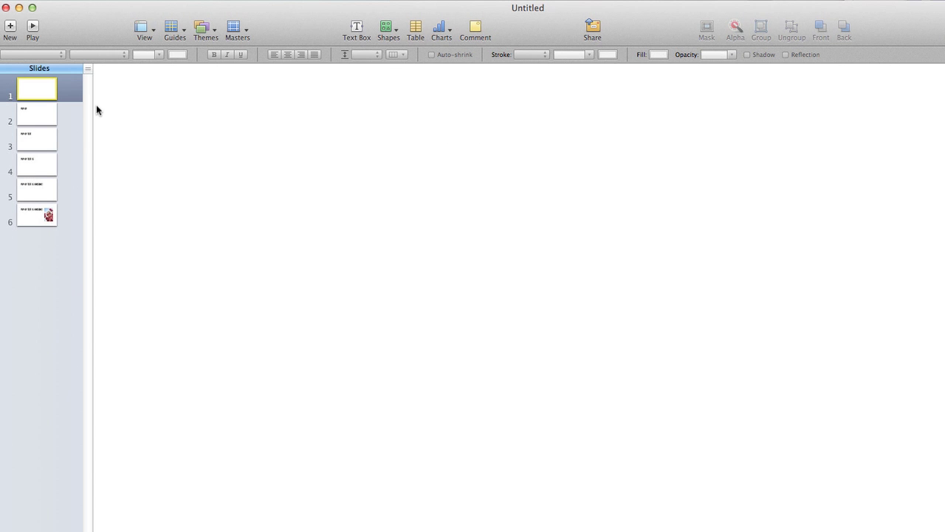
click(53, 121)
click(50, 137)
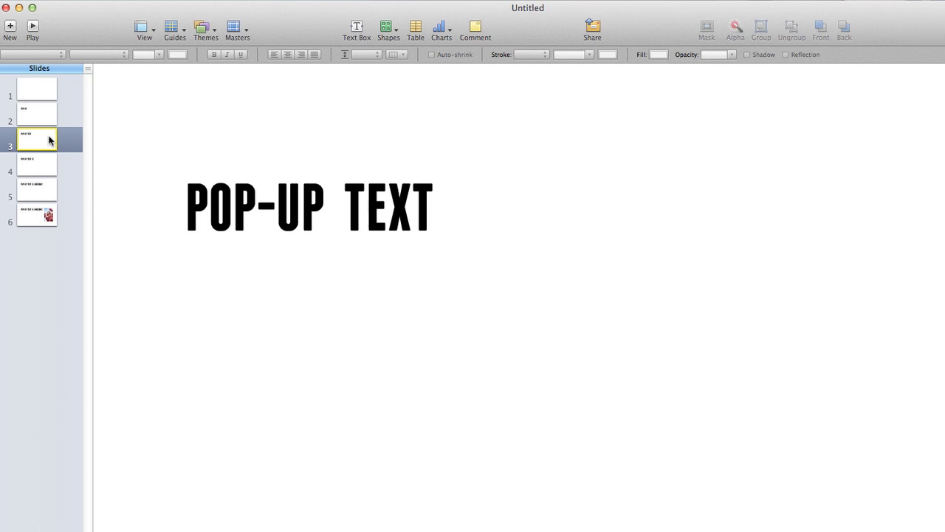
click(48, 157)
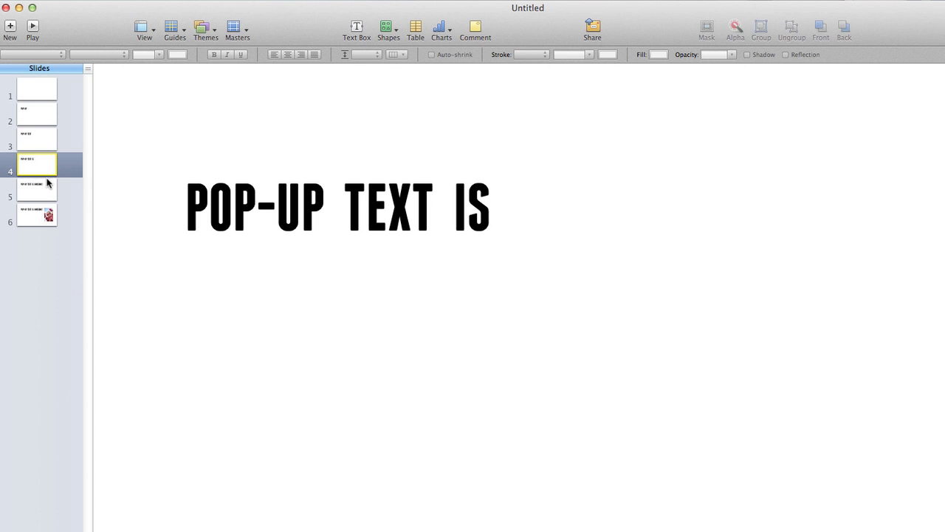
click(46, 184)
click(46, 98)
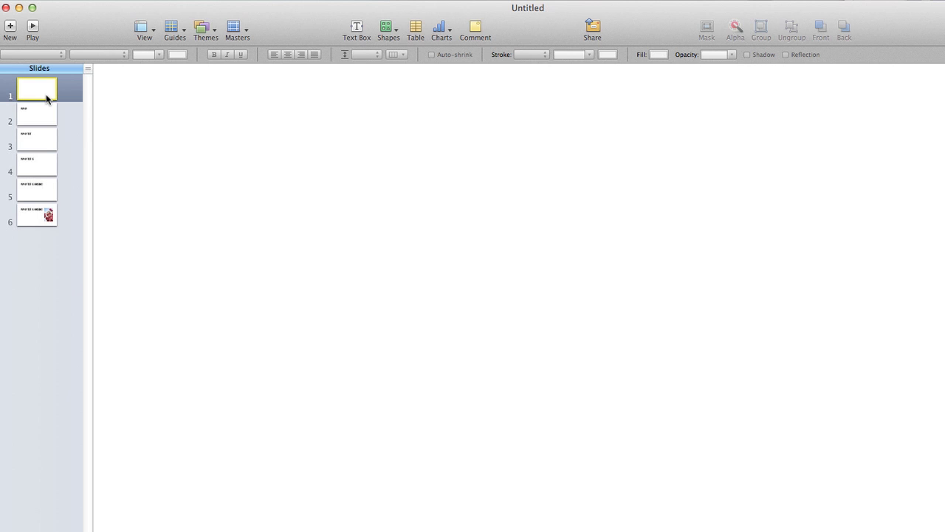
key(Down)
key(Down)
key(Down)
key(Down)
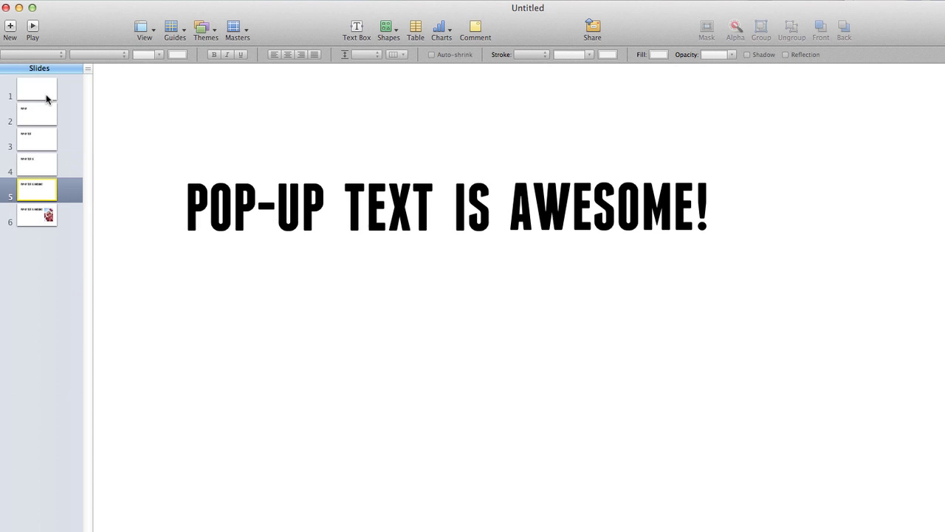
click(46, 98)
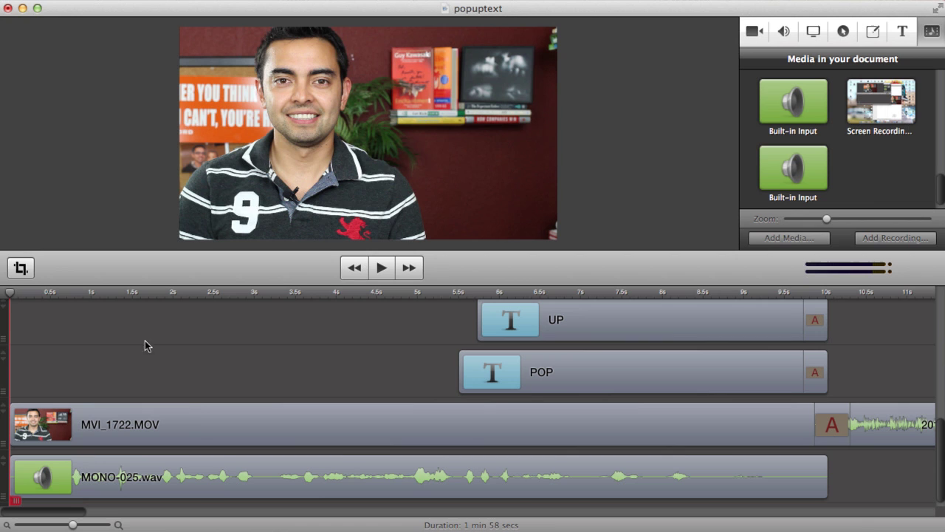
click(200, 418)
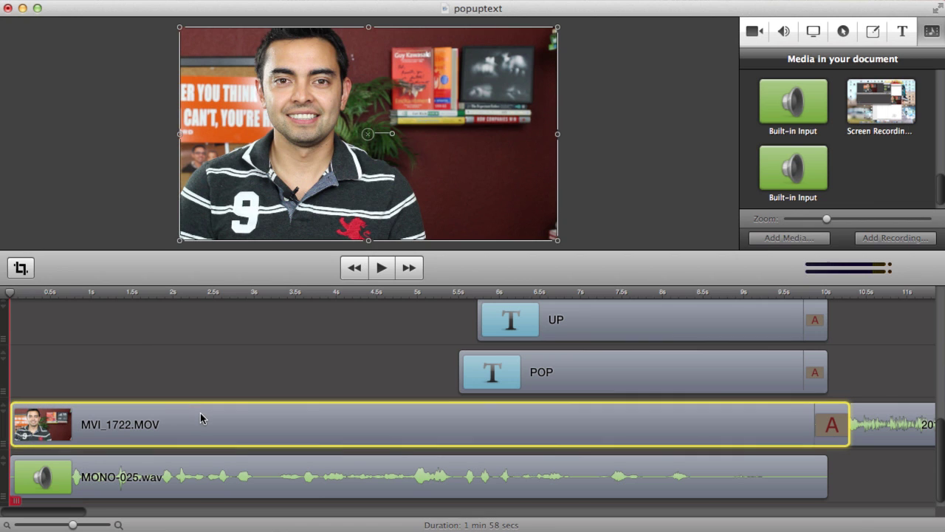
click(205, 478)
scroll(517, 421, up, 3)
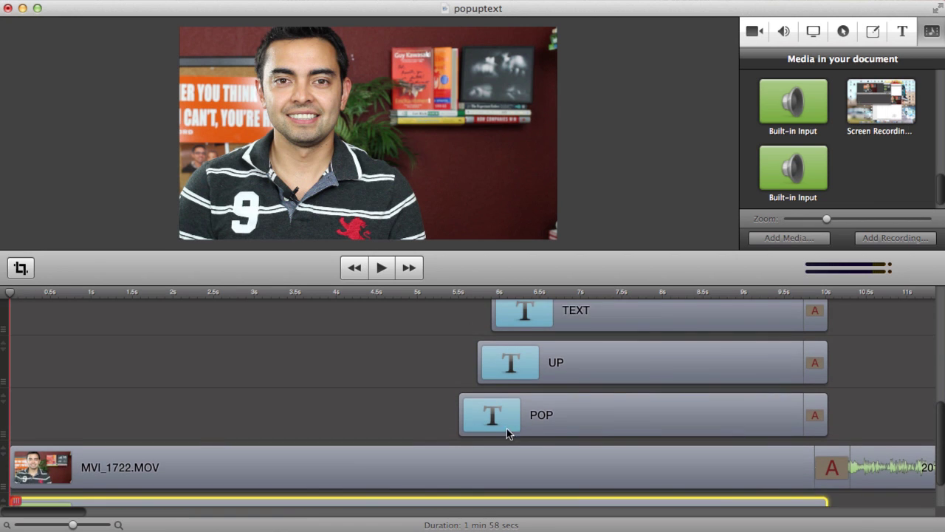
scroll(472, 356, up, 2)
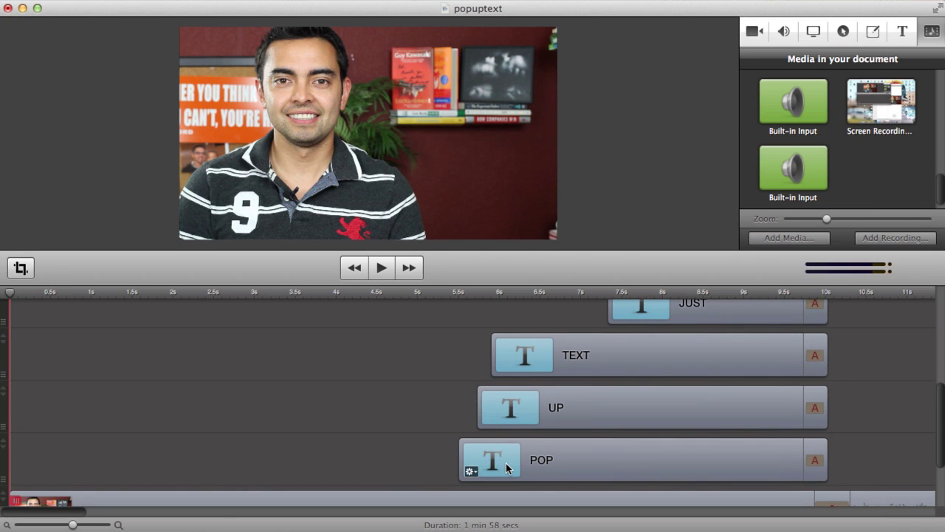
scroll(536, 470, up, 1)
scroll(555, 480, up, 2)
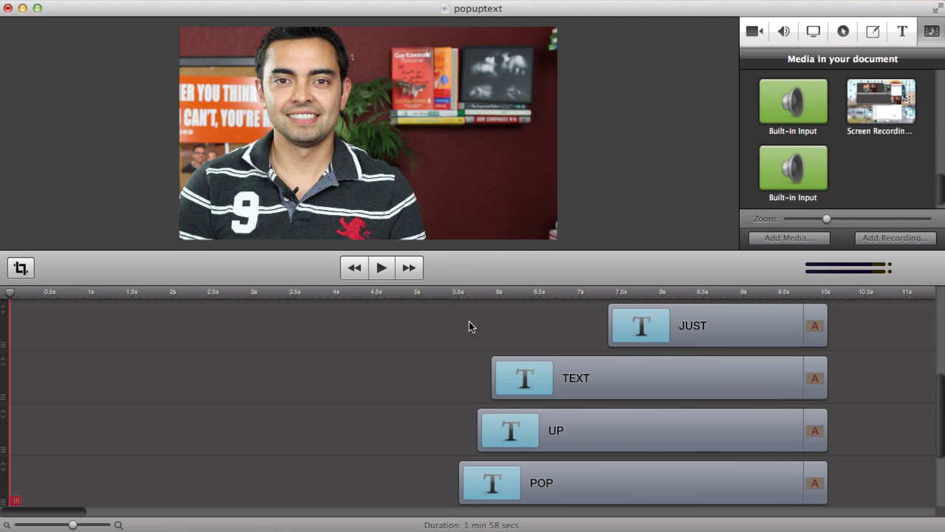
scroll(610, 399, up, 1)
scroll(554, 416, up, 1)
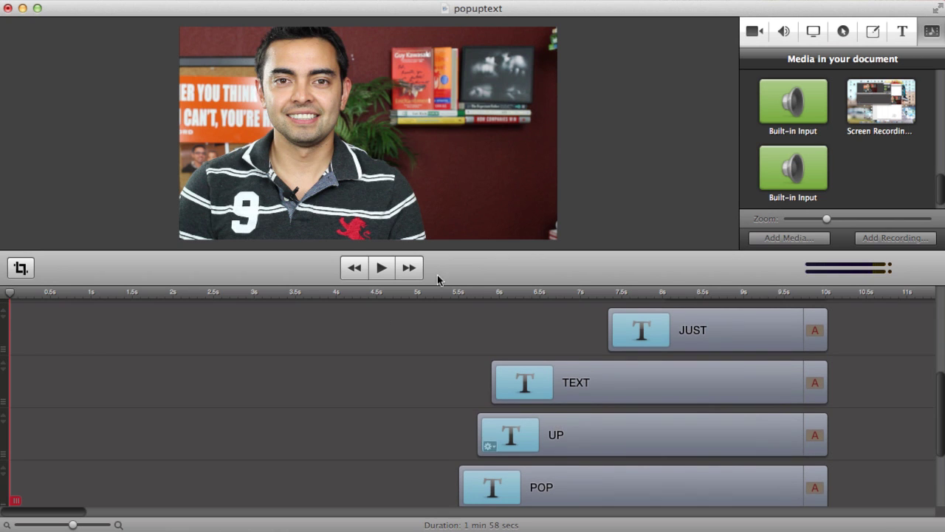
Play the project and pause once 'POP UP TEXT JUST LIKE THIS!' fully appears beside the presenter
click(381, 269)
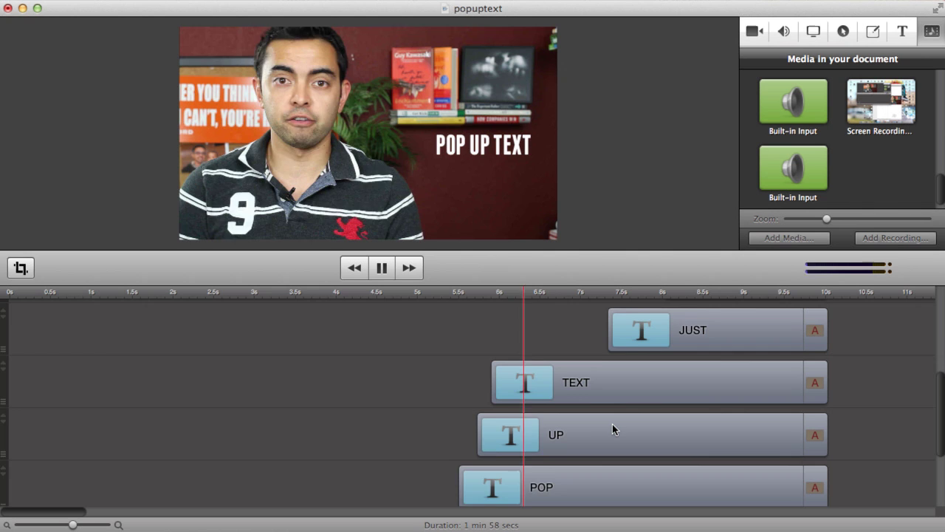
scroll(612, 424, down, 3)
scroll(608, 422, up, 1)
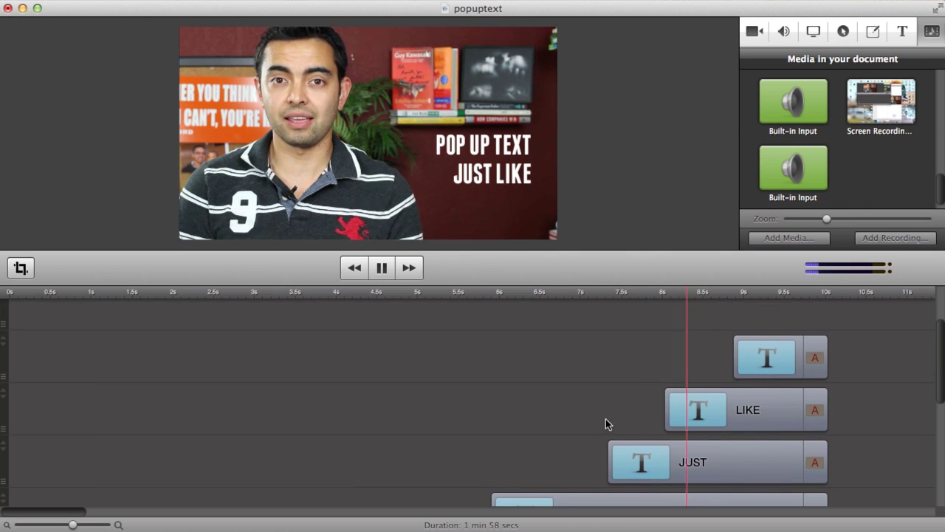
click(382, 267)
scroll(601, 369, down, 4)
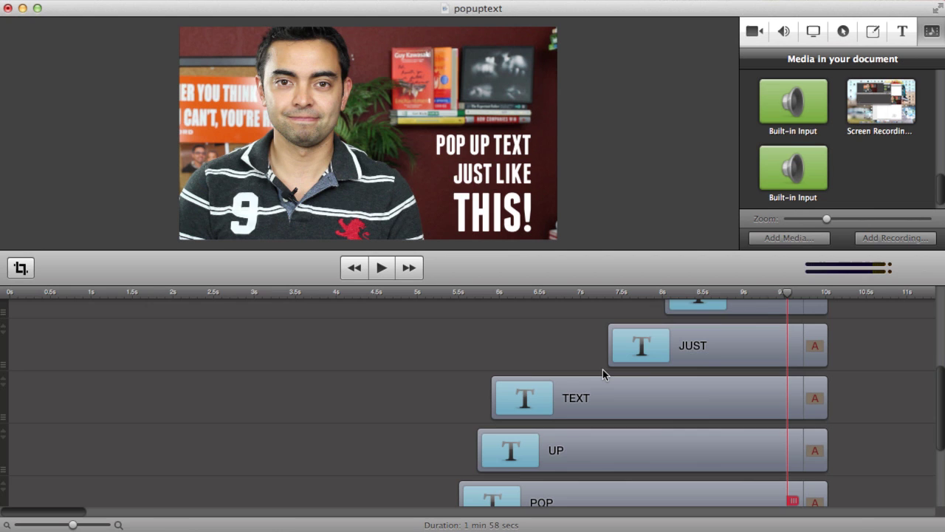
scroll(603, 373, down, 1)
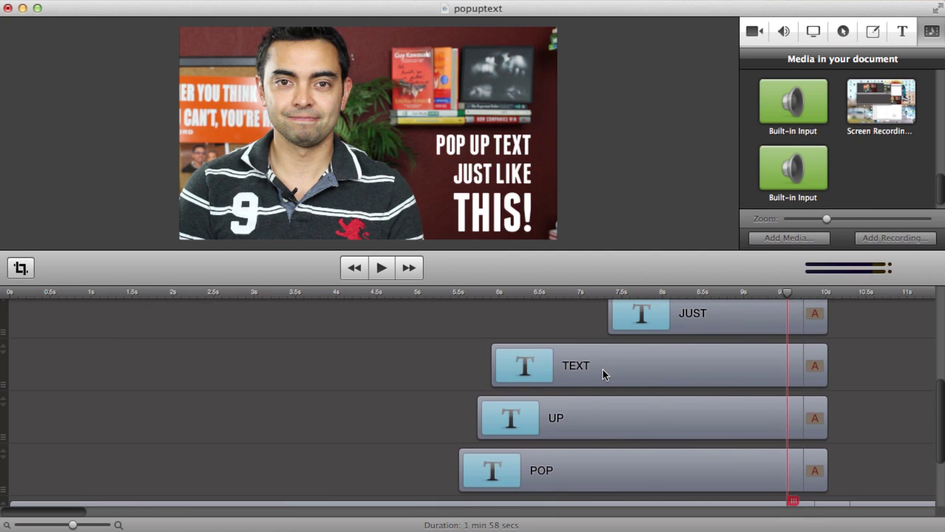
scroll(603, 369, down, 1)
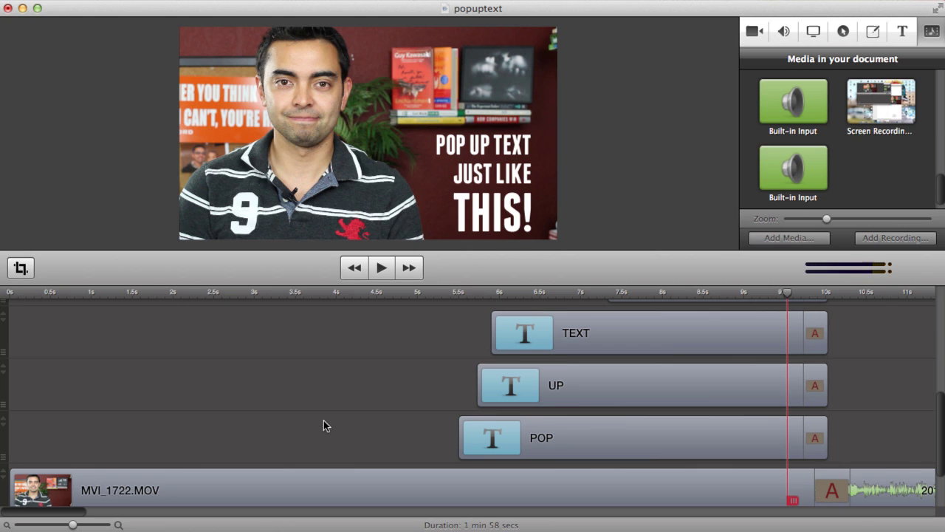
scroll(324, 424, down, 3)
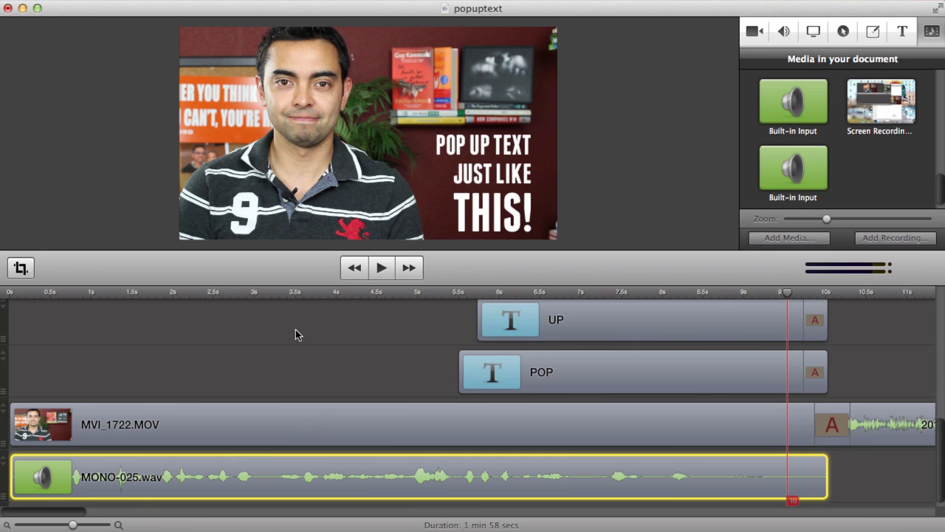
Rewind, replay the opening line, and place the playhead at the first spoken word (about 1.1s) on a zoomed-in timeline
click(317, 342)
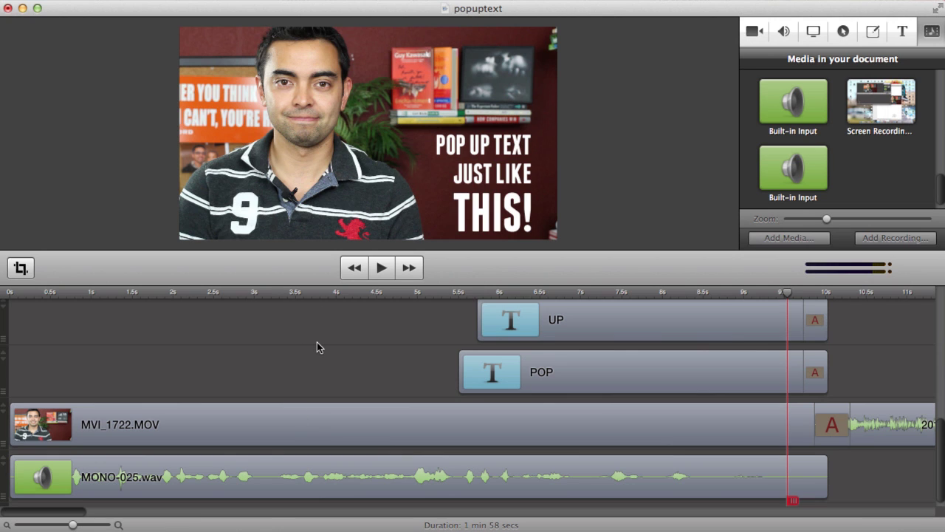
click(354, 272)
click(381, 269)
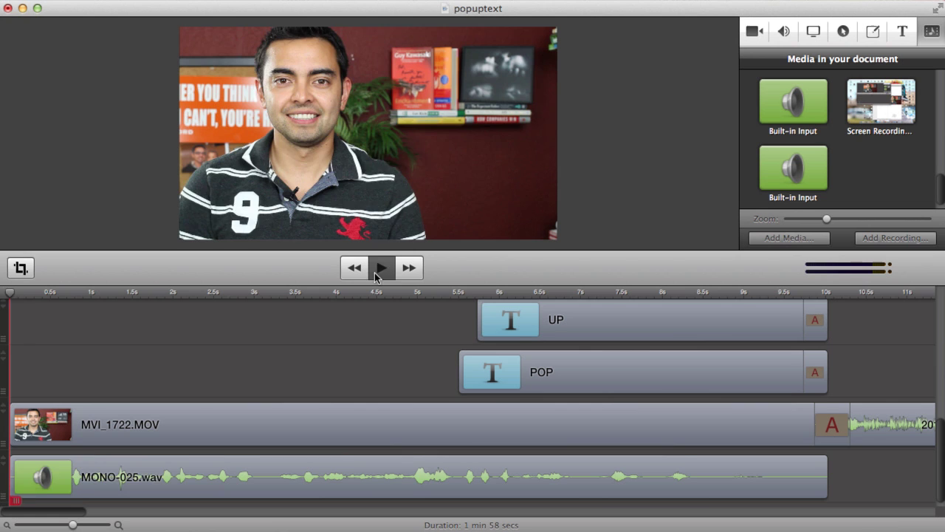
click(381, 269)
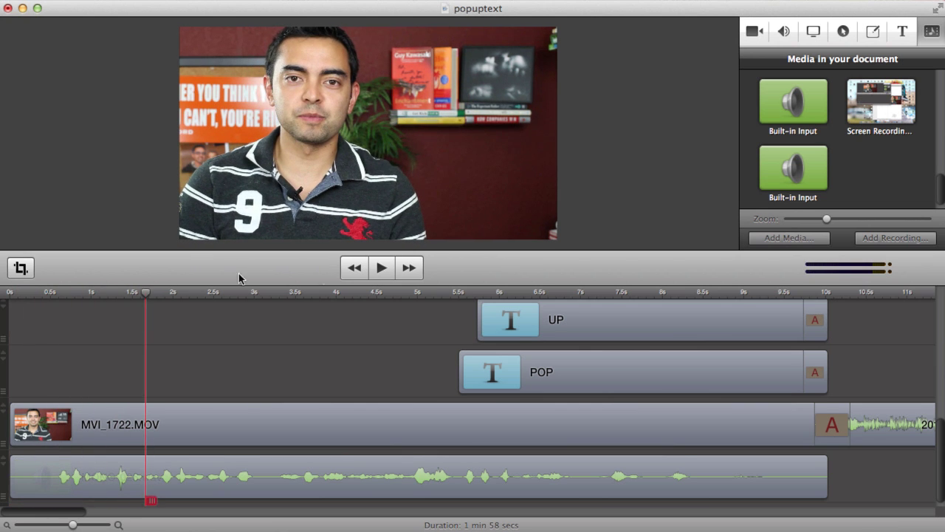
drag(118, 294, 102, 295)
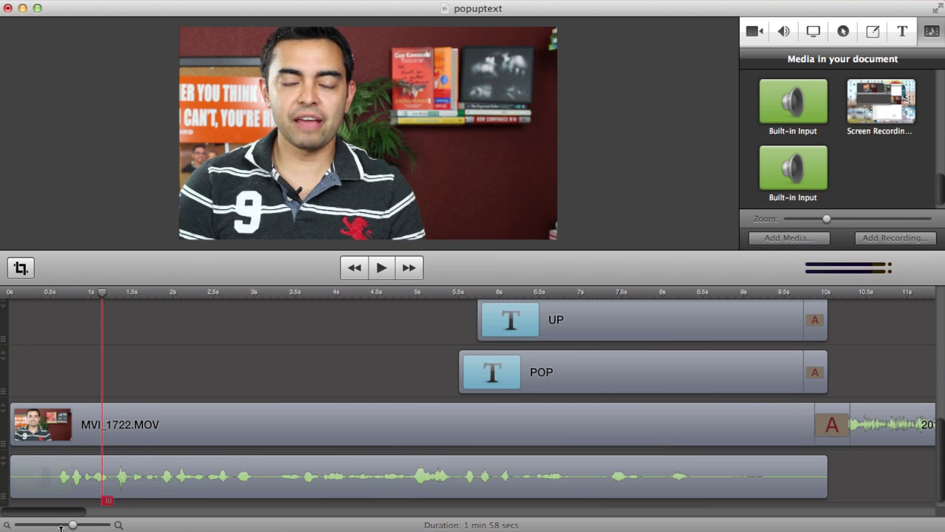
drag(72, 524, 108, 526)
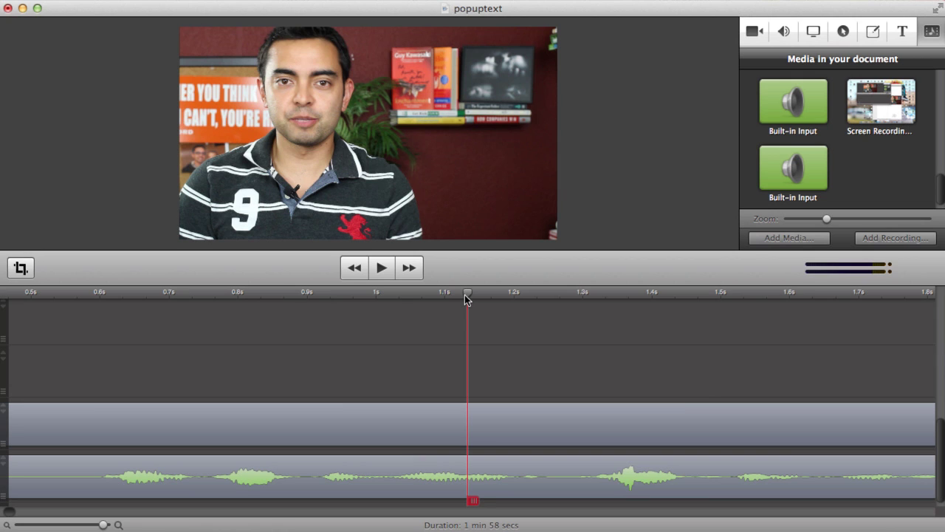
drag(465, 295, 494, 311)
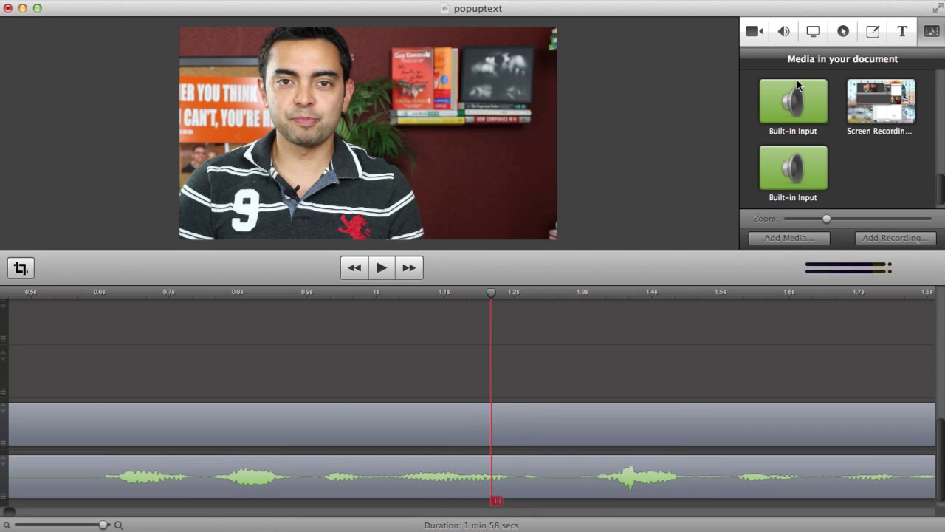
Add a text box reading 'PAT' and move it right of the speaker near the bookshelf
click(899, 30)
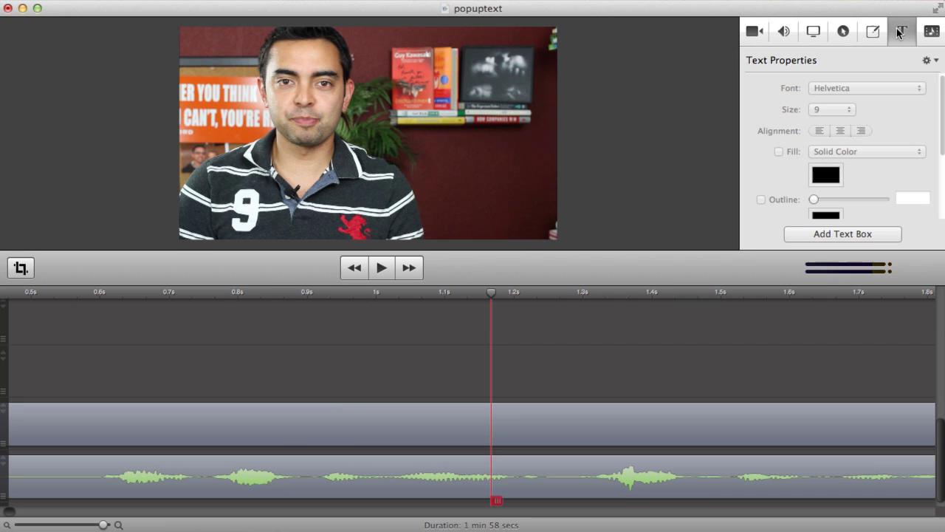
click(852, 233)
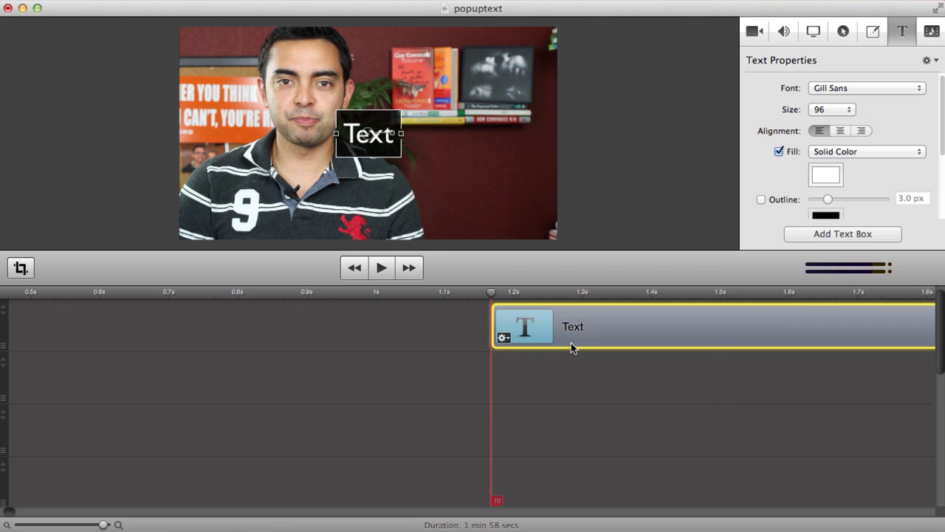
double_click(376, 142)
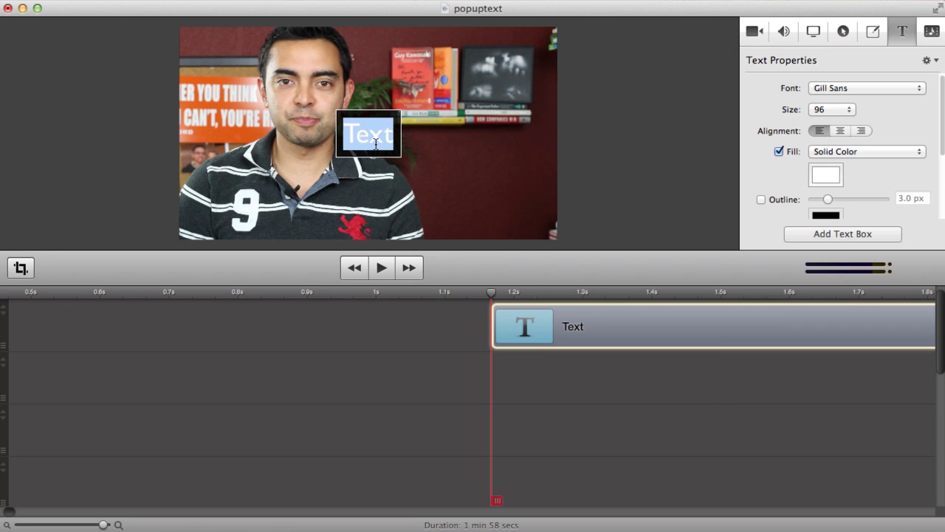
text(PAT)
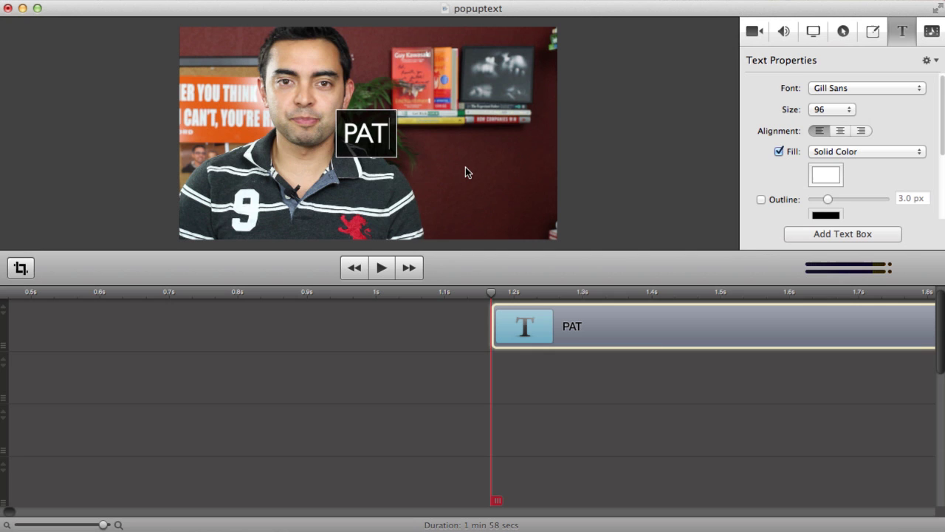
click(373, 139)
drag(372, 139, 485, 178)
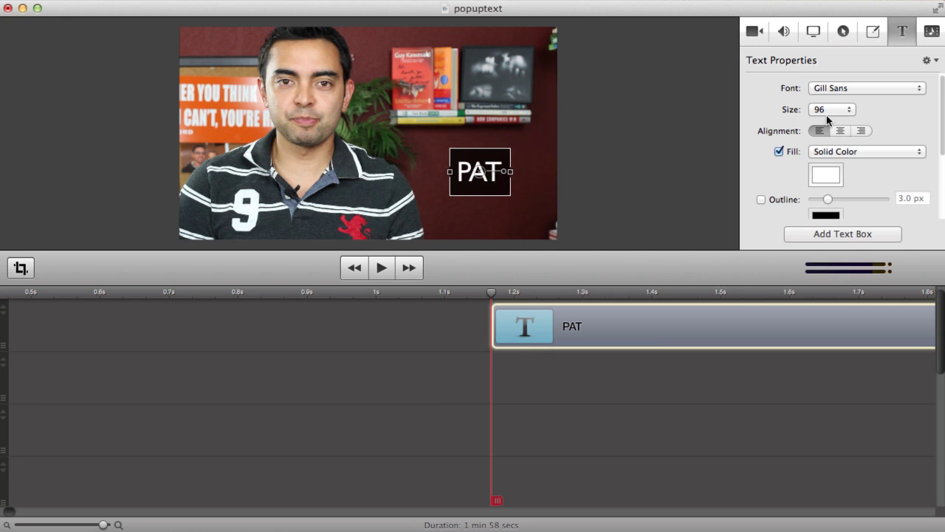
Set the PAT text to the Franchise font at size 144
double_click(477, 179)
click(863, 89)
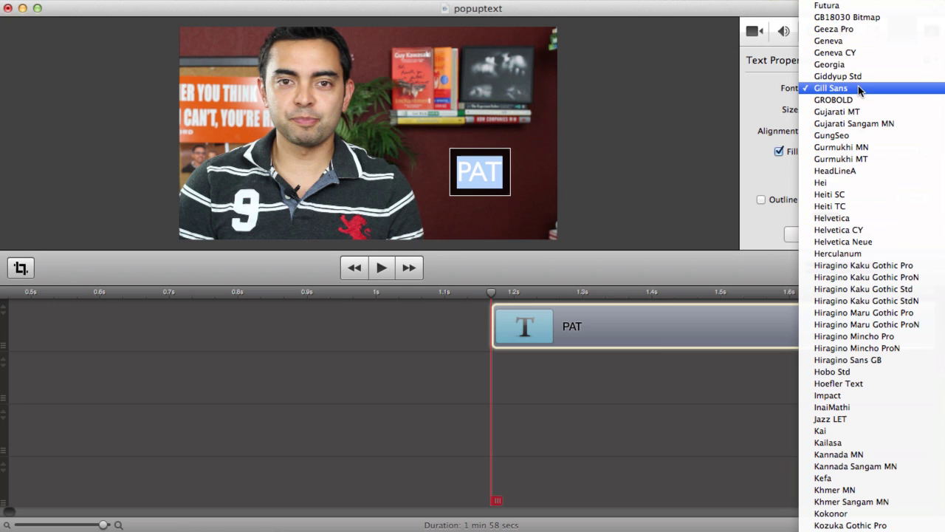
scroll(860, 44, up, 3)
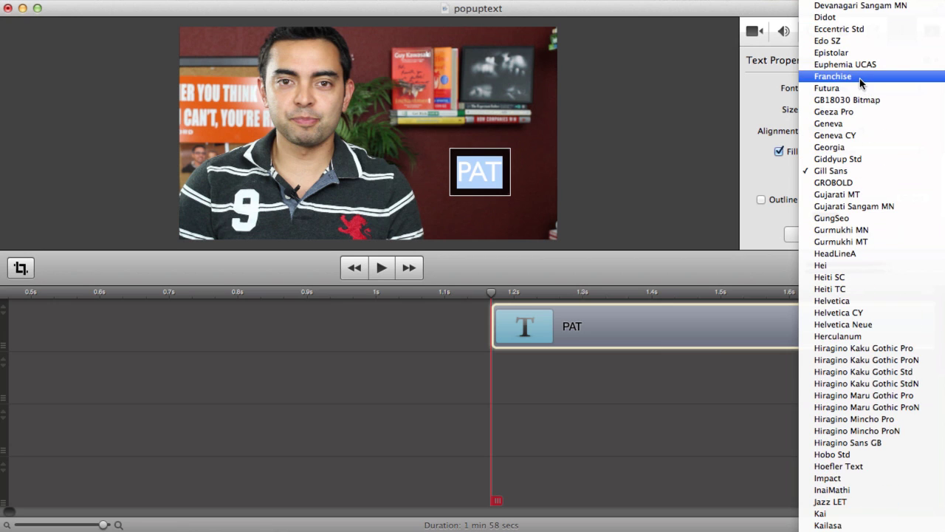
click(861, 77)
click(836, 112)
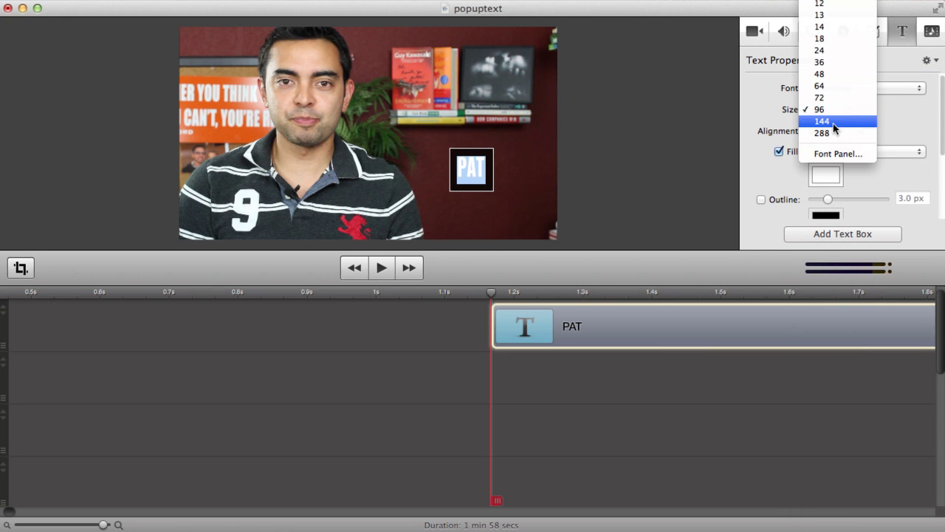
click(837, 122)
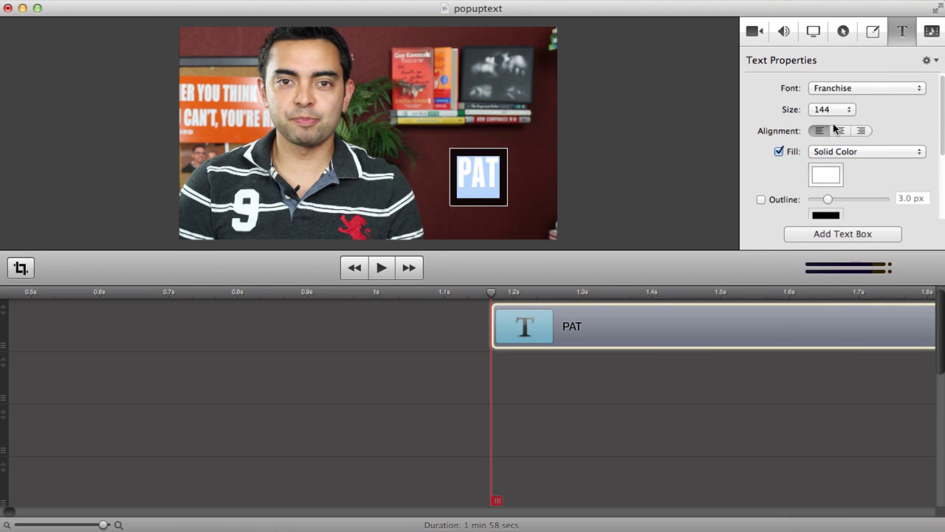
click(755, 33)
Scale the PAT title up to 188%
drag(831, 89, 846, 90)
click(603, 147)
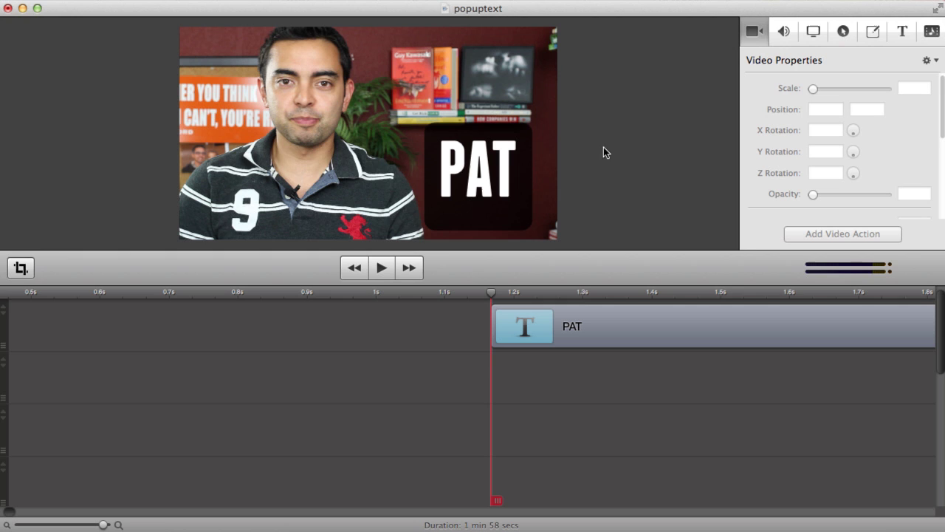
click(483, 201)
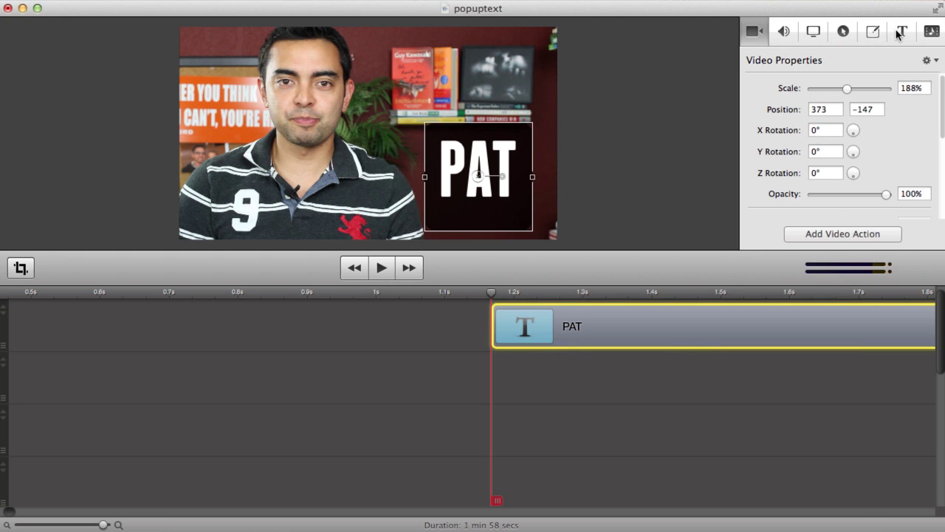
Turn off the PAT title's black backdrop and zoom the timeline back out
click(900, 32)
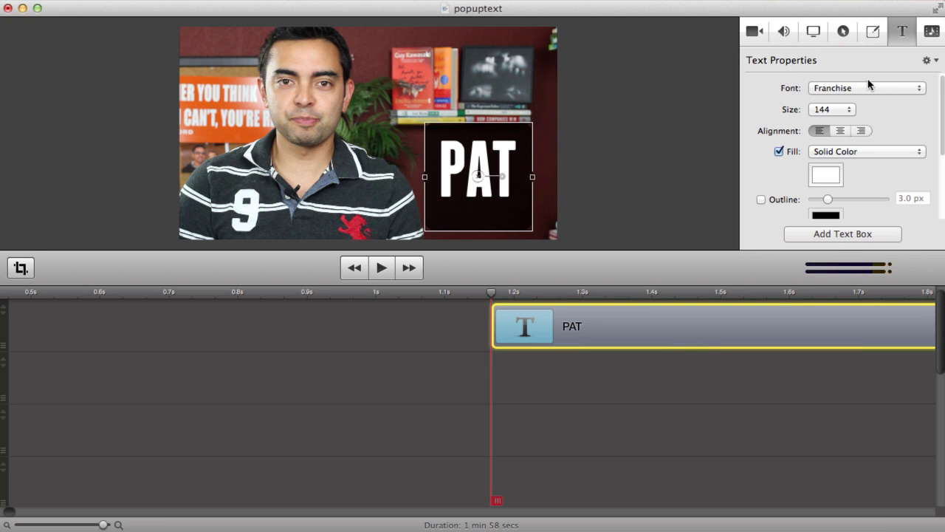
scroll(889, 196, down, 5)
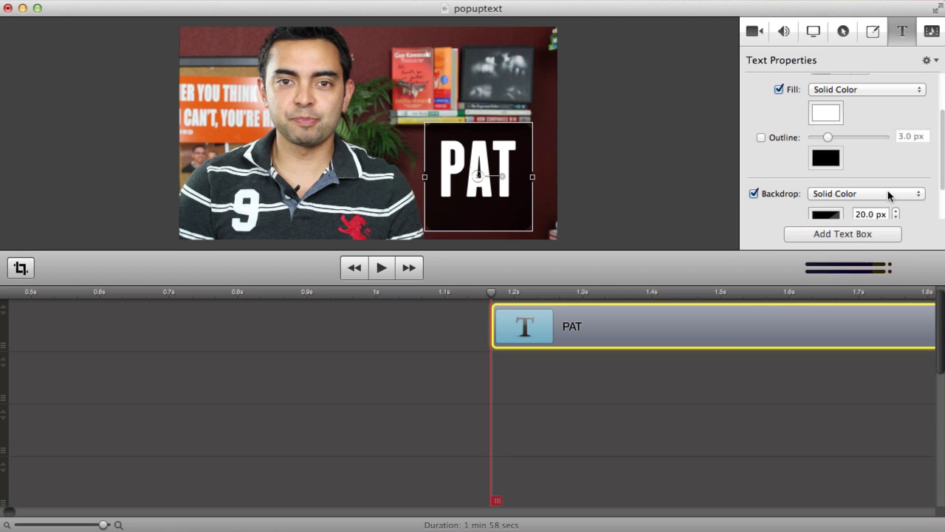
click(754, 181)
click(576, 118)
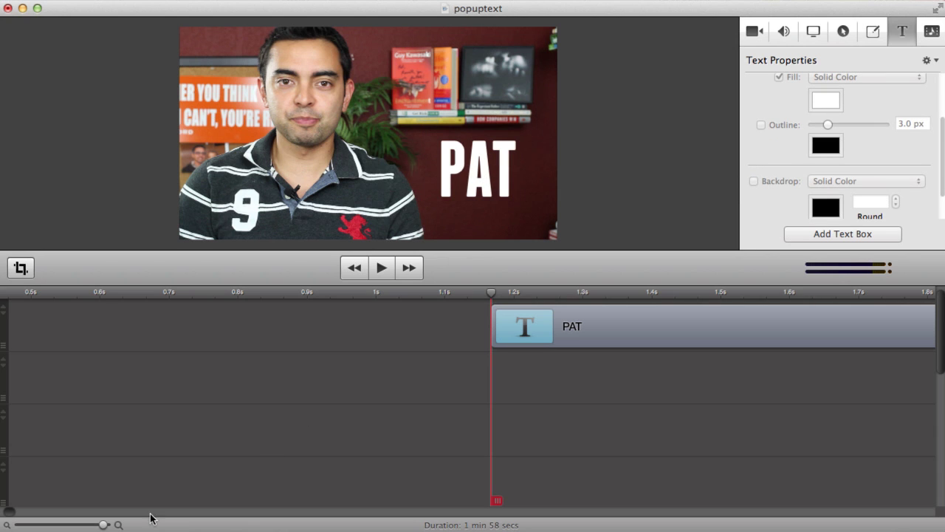
drag(104, 525, 77, 526)
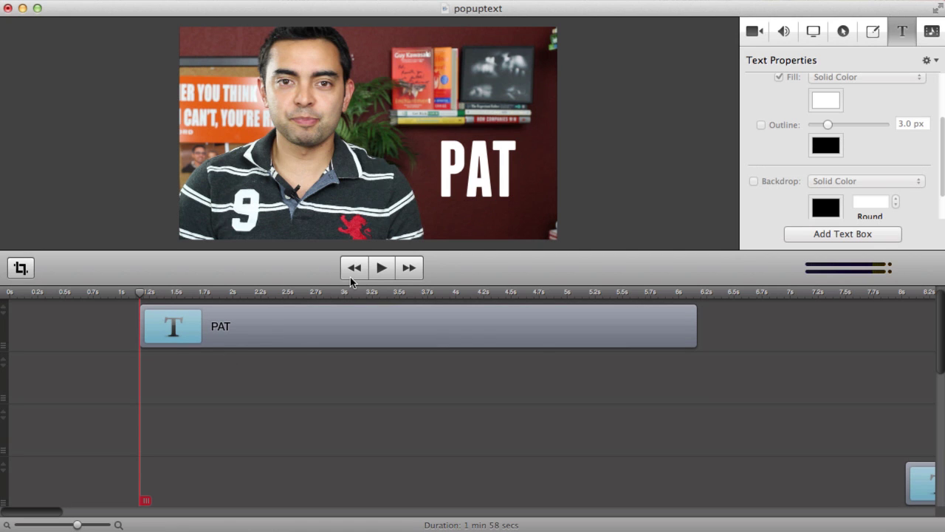
click(350, 276)
click(381, 267)
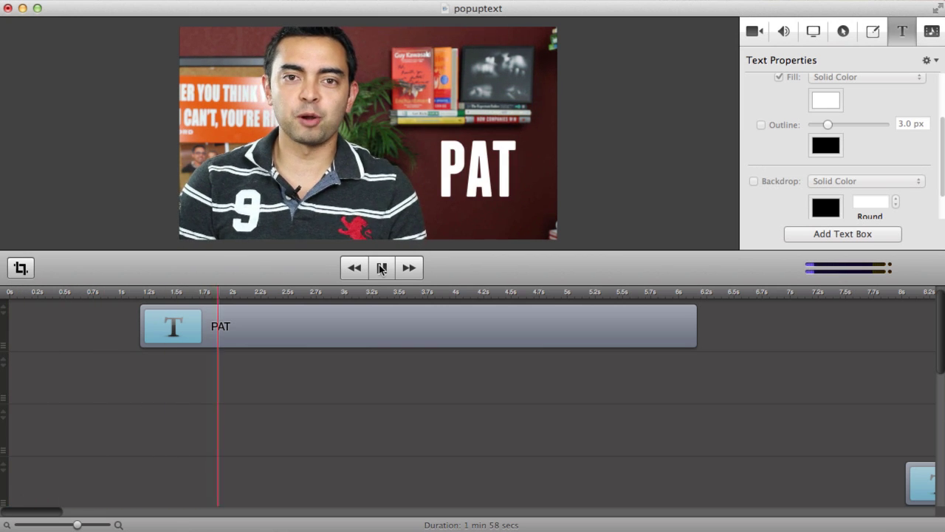
click(381, 268)
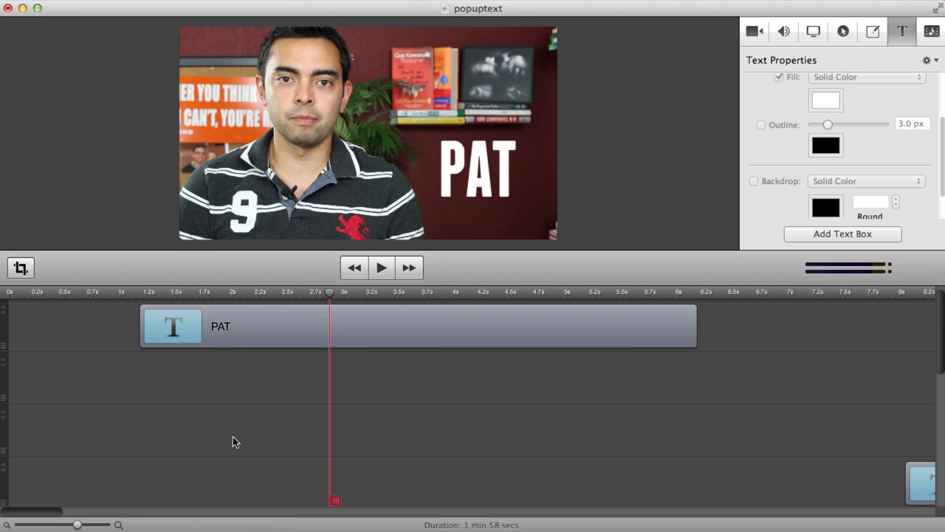
click(257, 325)
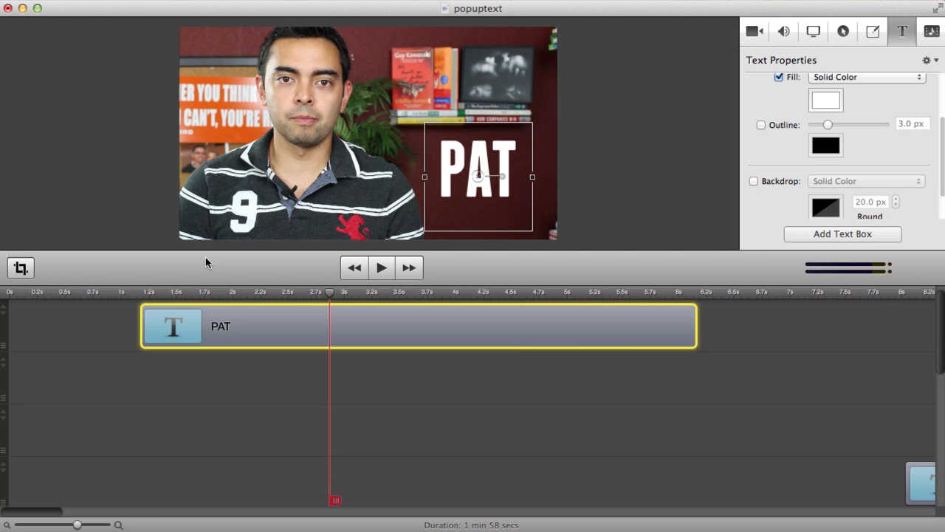
Duplicate the PAT clip onto a new track and move the copy to start around 1.5s
key(super+v)
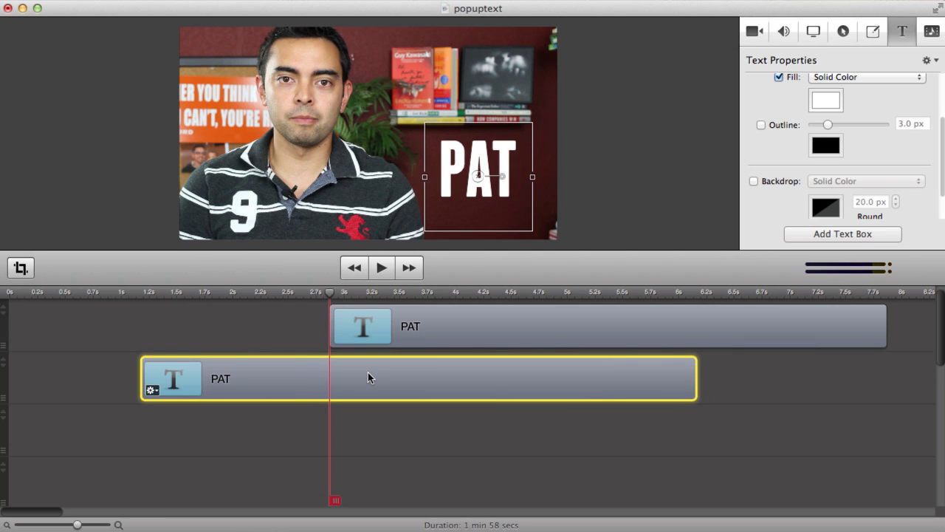
mouse_move(453, 330)
drag(457, 331, 307, 346)
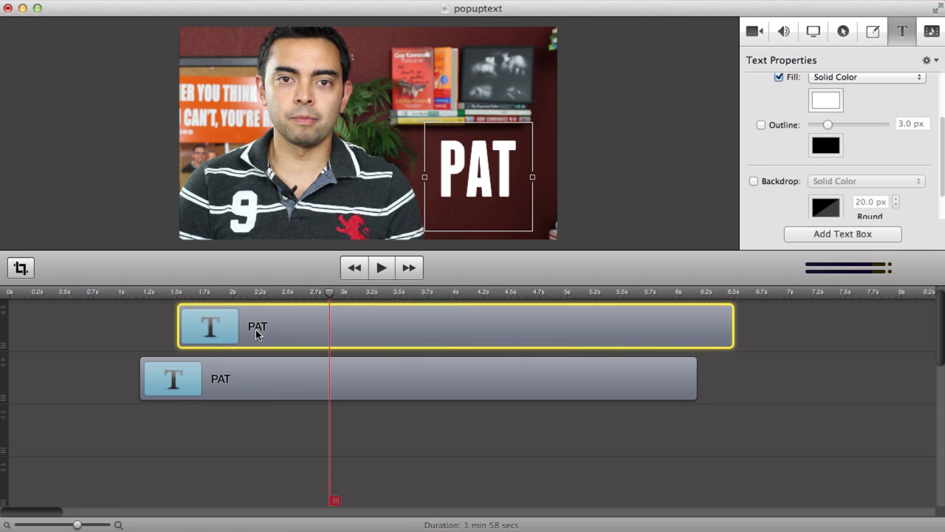
Change the duplicated title's text to 'FLYNN'
mouse_move(256, 329)
double_click(471, 178)
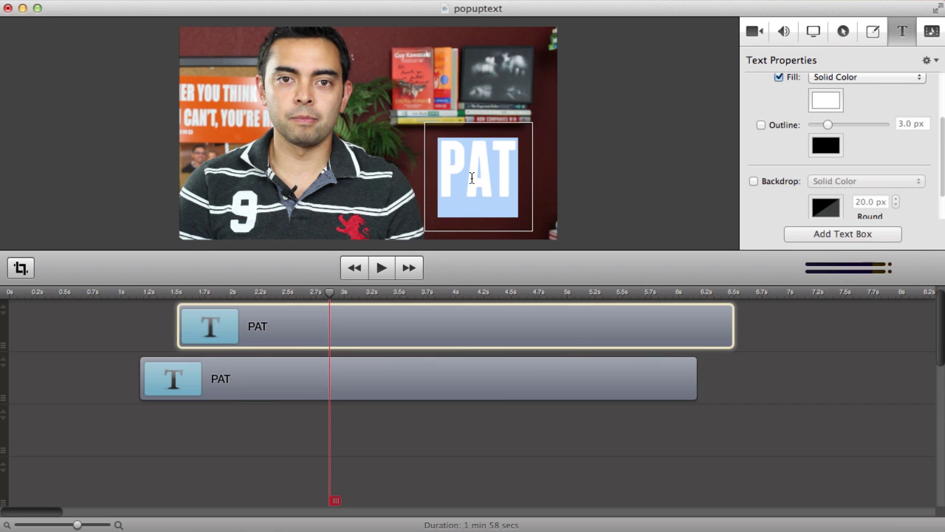
text(FLYNN)
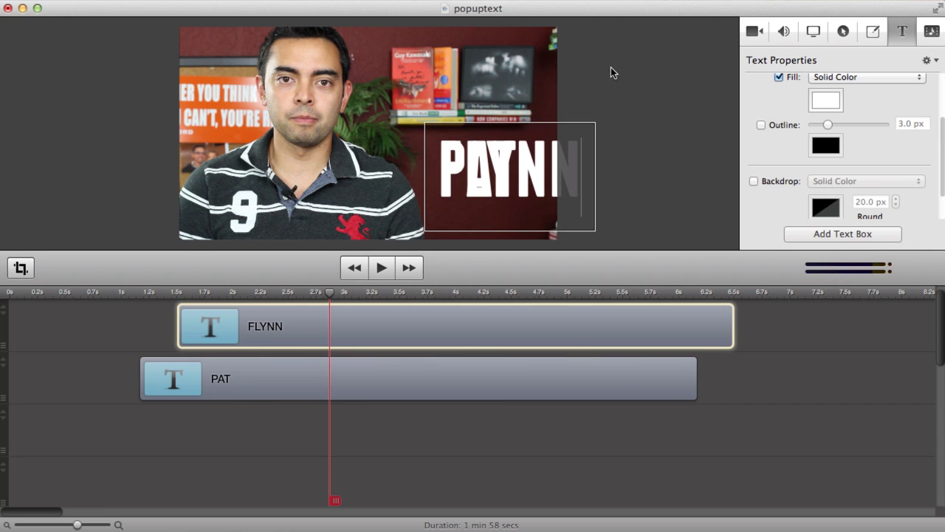
click(576, 126)
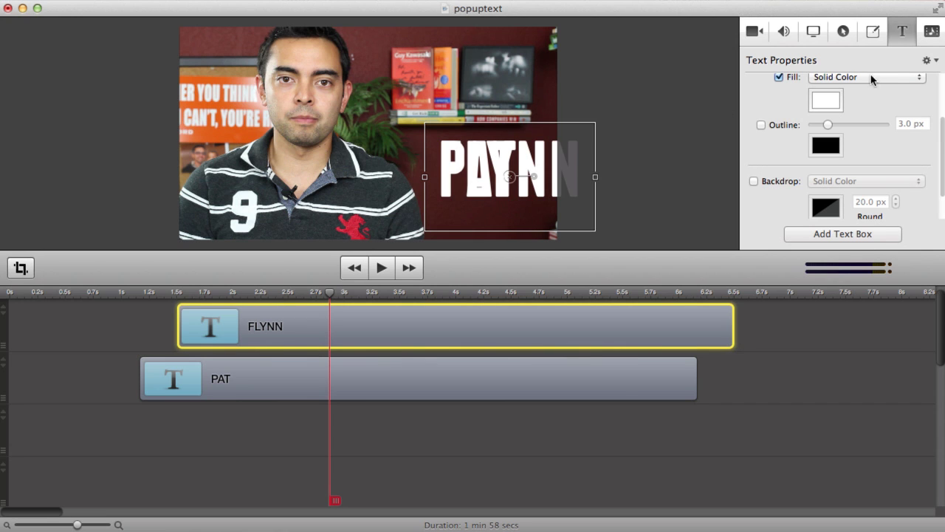
Shrink FLYNN to 100% scale, place it below PAT, and start the clip at 1.7s
click(755, 31)
drag(844, 87, 832, 91)
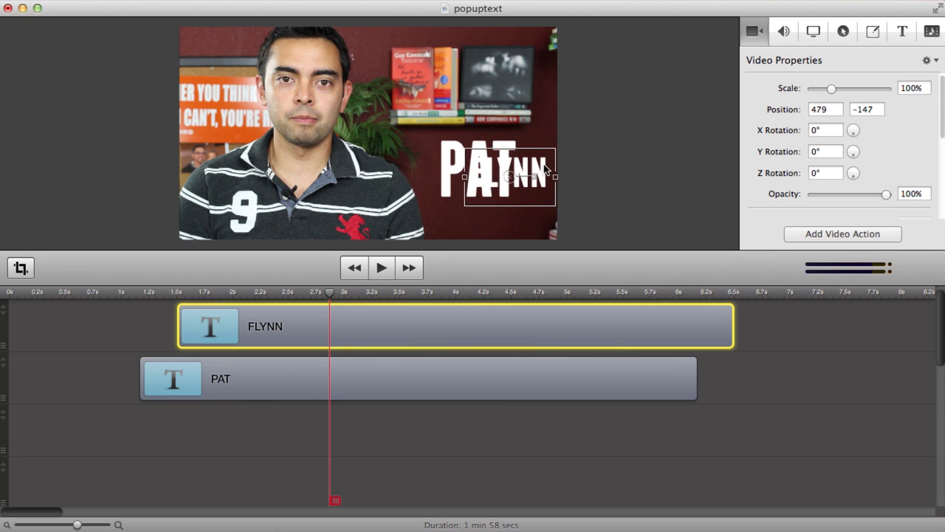
drag(545, 169, 512, 207)
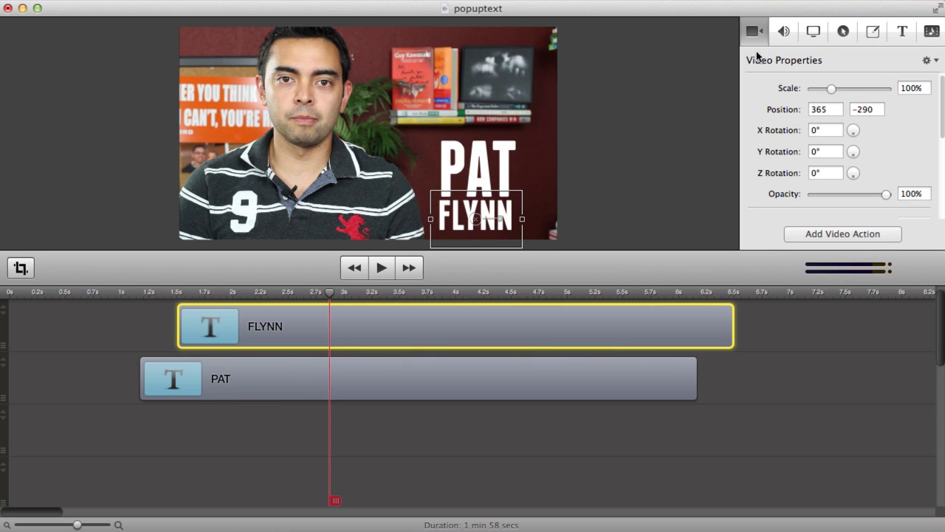
click(590, 155)
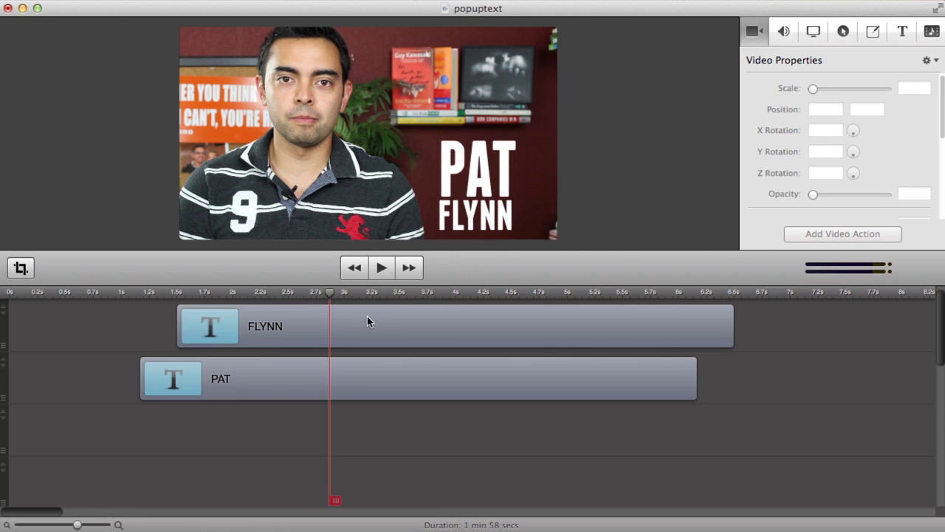
mouse_move(372, 321)
mouse_down()
mouse_move(359, 323)
mouse_move(389, 326)
mouse_up()
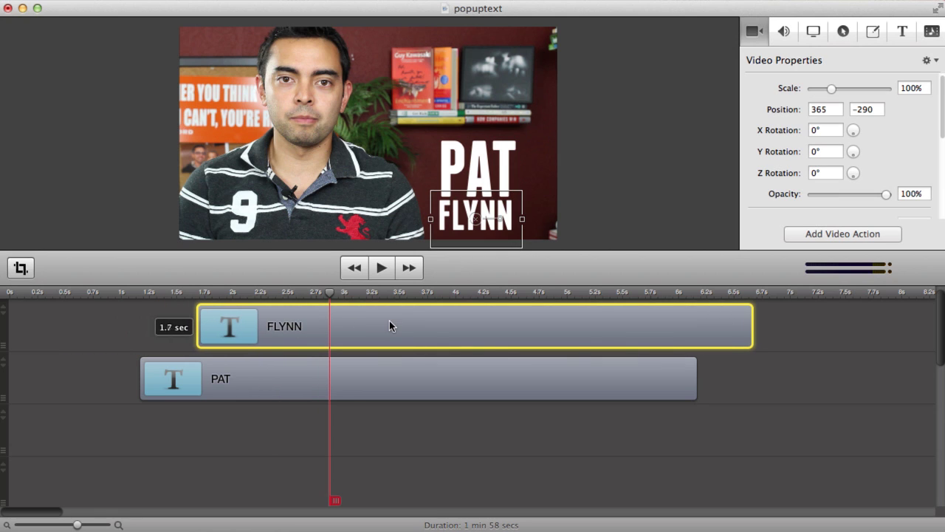
Move the FLYNN clip's start to about 1.43s, where the name is spoken
click(105, 297)
key(space)
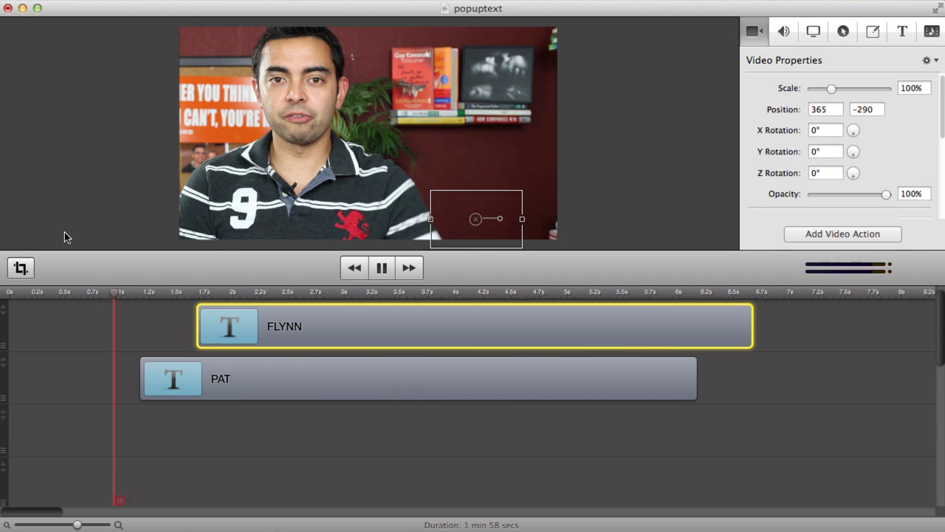
key(space)
drag(249, 312, 250, 318)
drag(78, 526, 100, 525)
drag(45, 293, 167, 290)
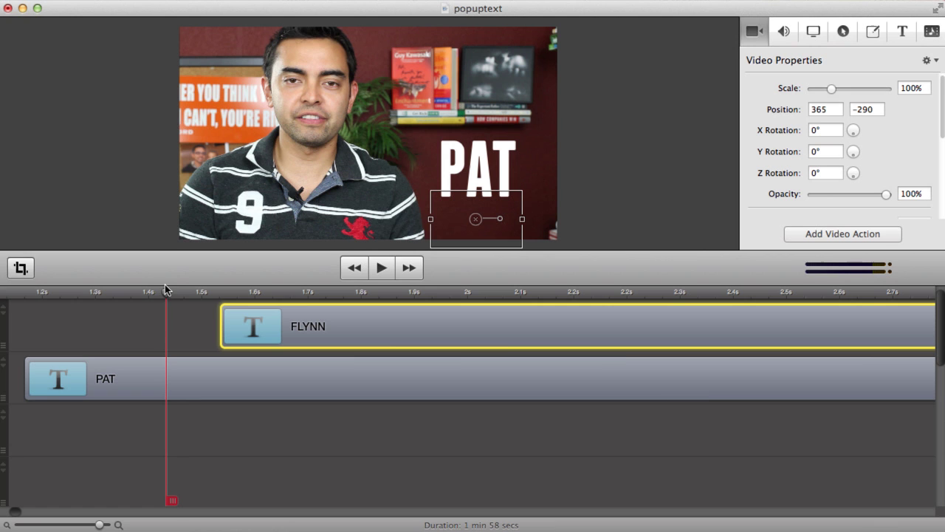
drag(296, 330, 246, 338)
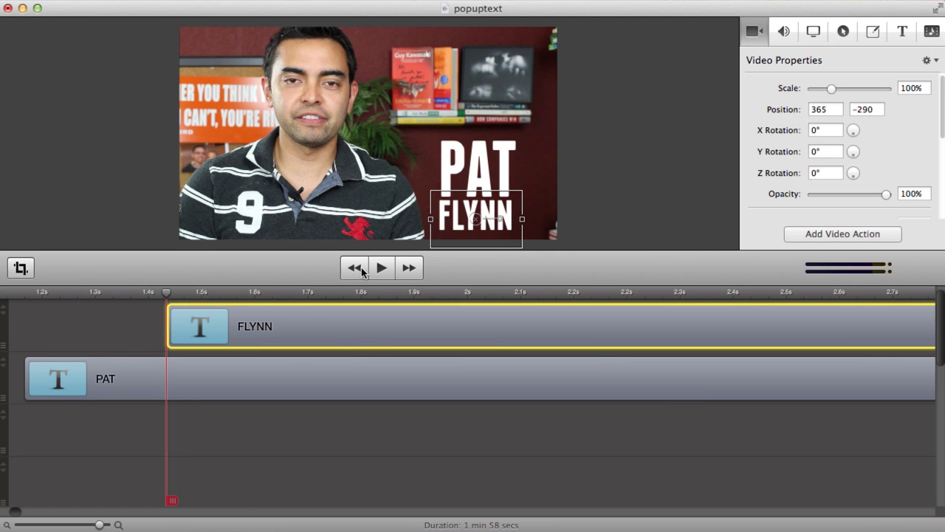
Replay from the beginning to check the PAT FLYNN timing, then zoom the timeline out
click(157, 202)
click(355, 267)
click(382, 268)
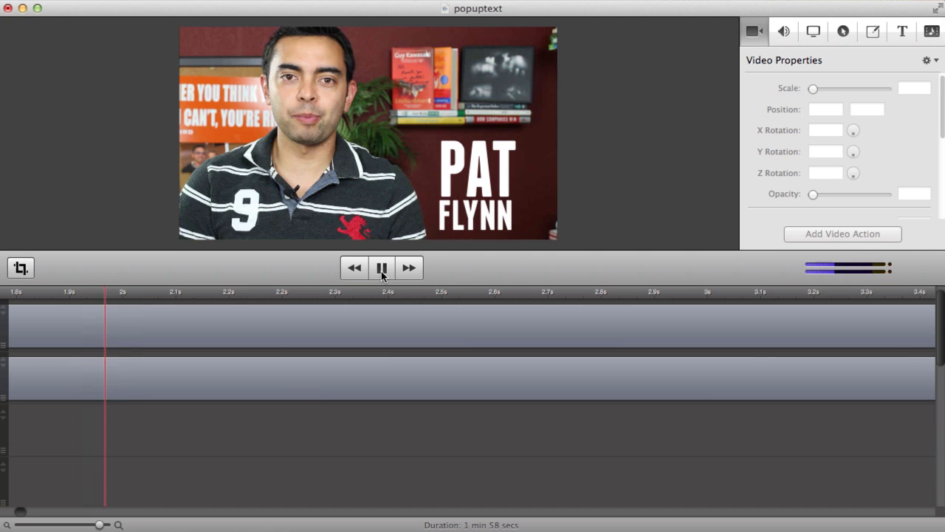
click(381, 272)
drag(102, 524, 73, 524)
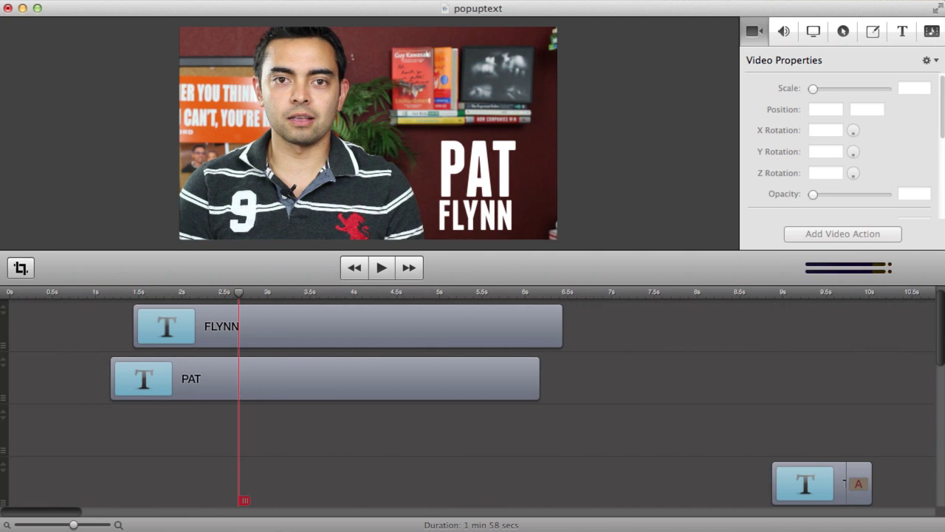
Preview playback from the playhead to judge where the titles should end
click(536, 375)
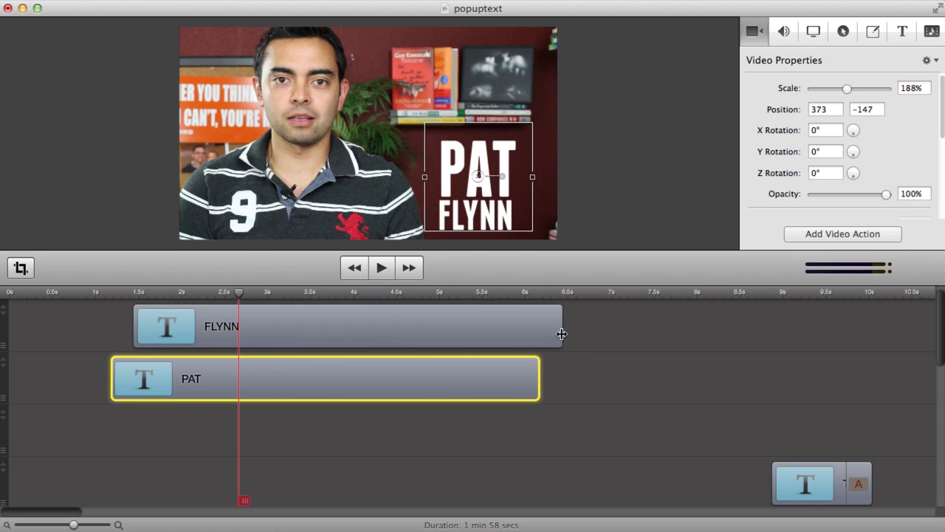
click(585, 216)
click(374, 276)
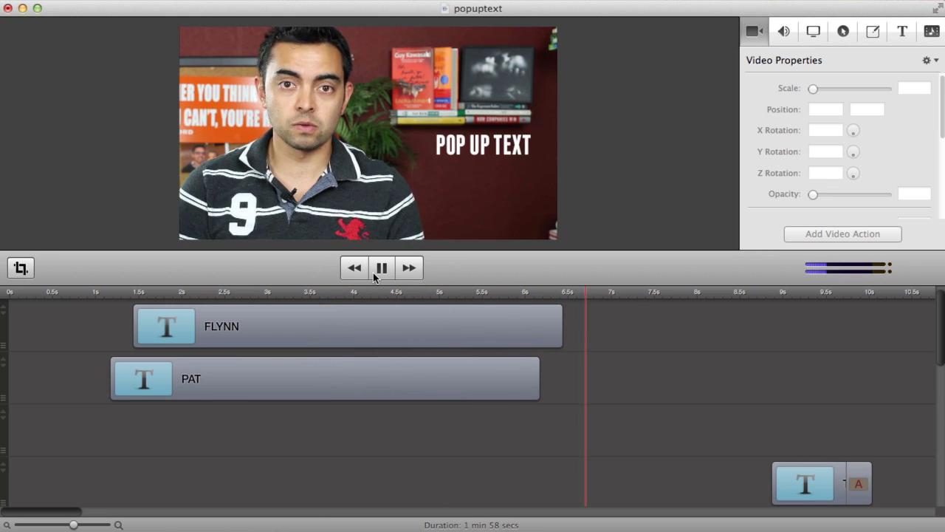
click(375, 274)
scroll(570, 440, down, 4)
scroll(561, 451, down, 2)
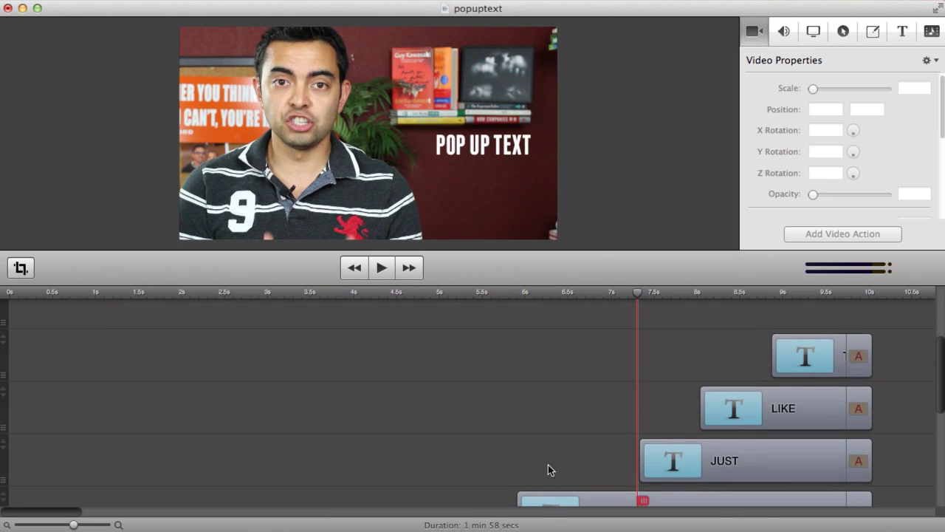
scroll(551, 456, up, 5)
Trim the FLYNN and PAT clips to end together near 3.9 seconds
click(486, 340)
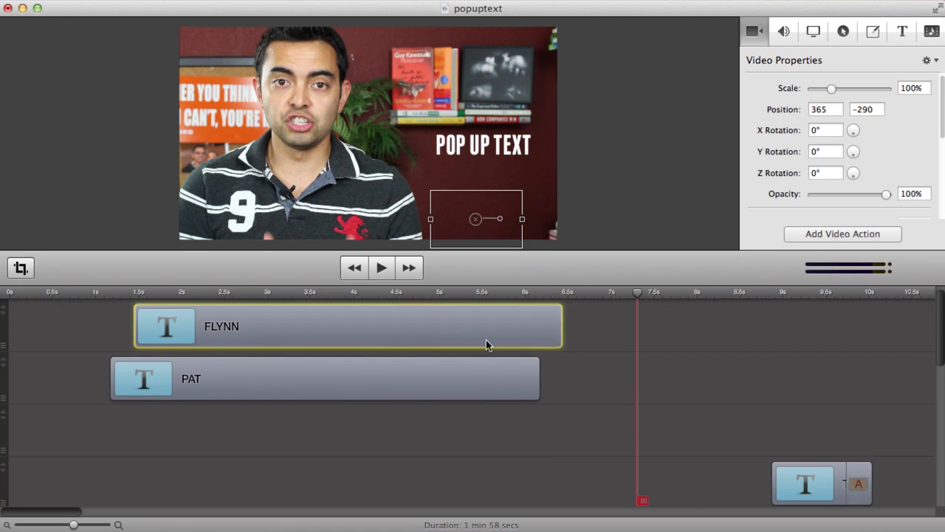
drag(563, 332, 347, 339)
click(393, 378)
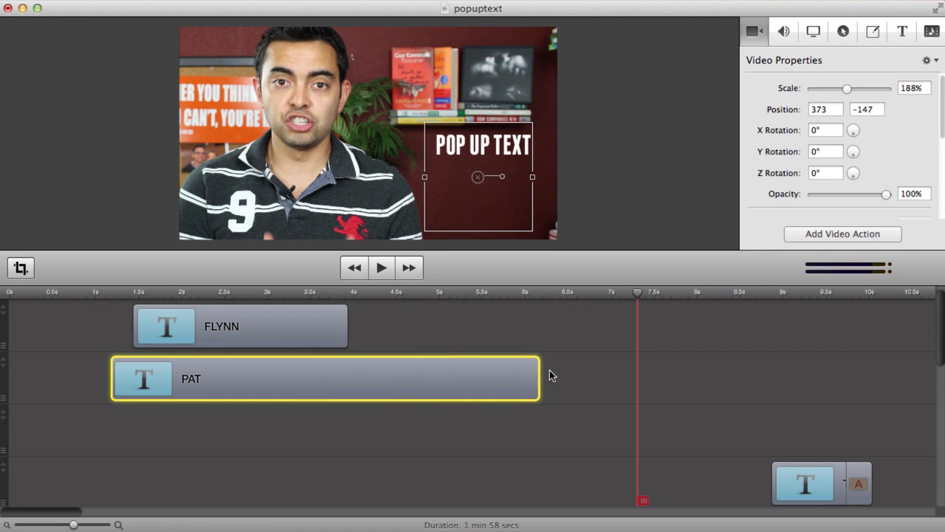
drag(532, 371, 344, 341)
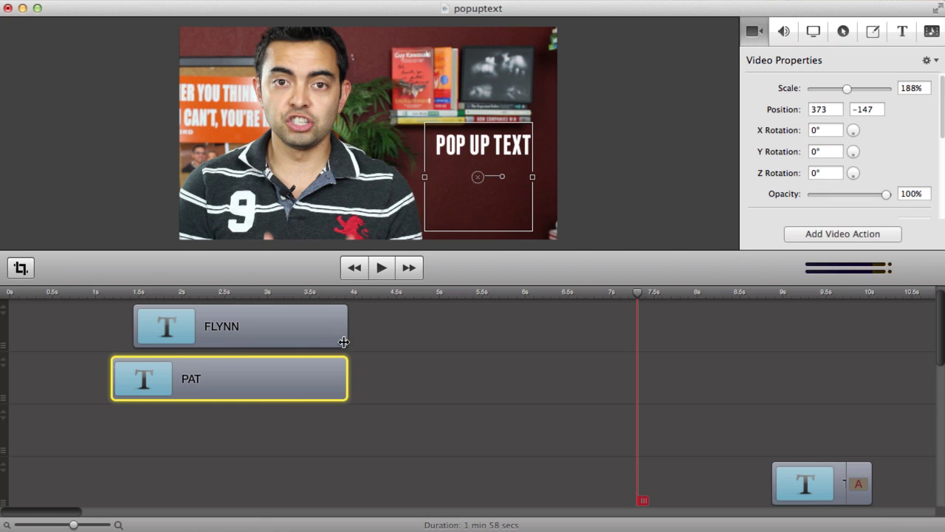
click(317, 328)
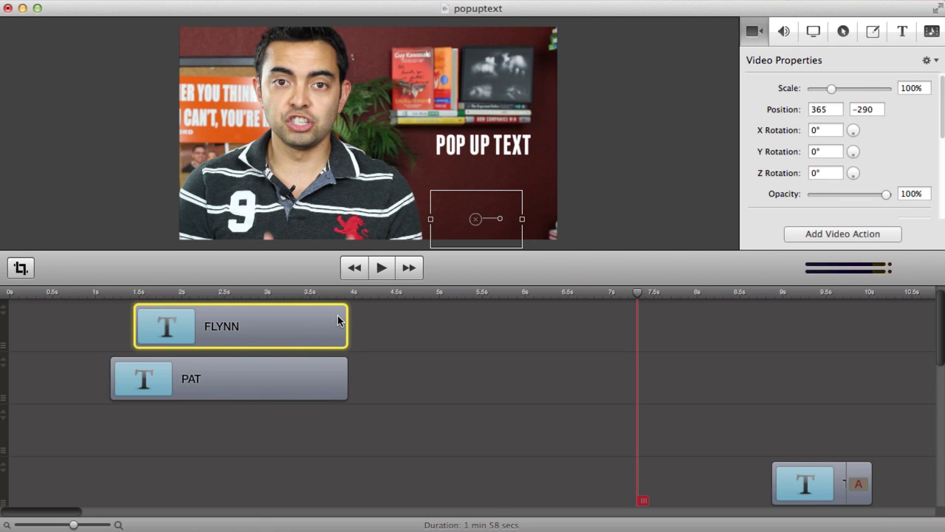
Add an ending transition to both the FLYNN and PAT clips
right_click(338, 319)
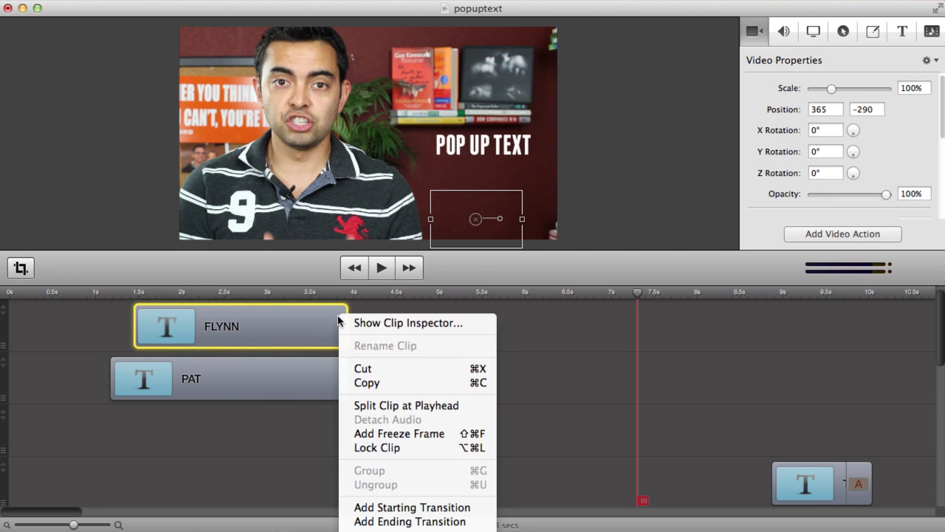
click(433, 522)
click(340, 390)
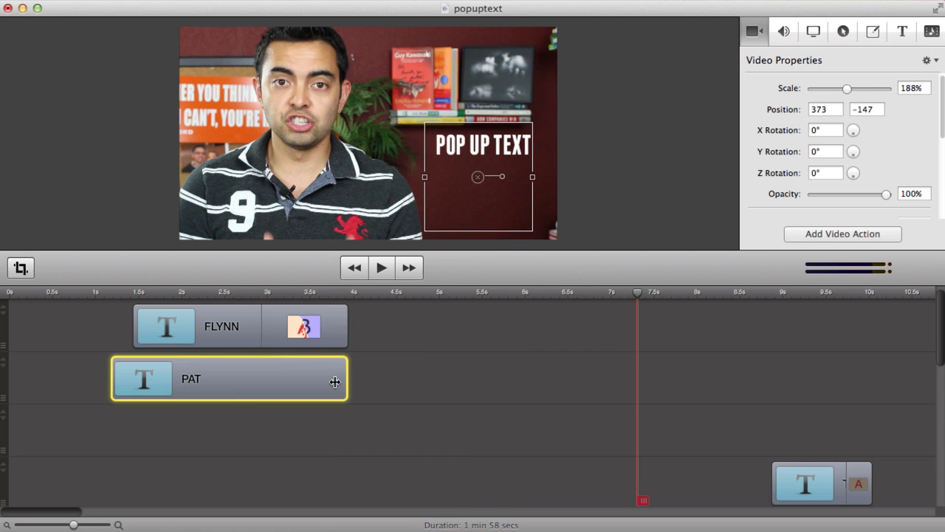
right_click(339, 385)
click(418, 524)
Set both ending transitions to Cross Dissolve and scrub to preview PAT FLYNN together
right_click(313, 338)
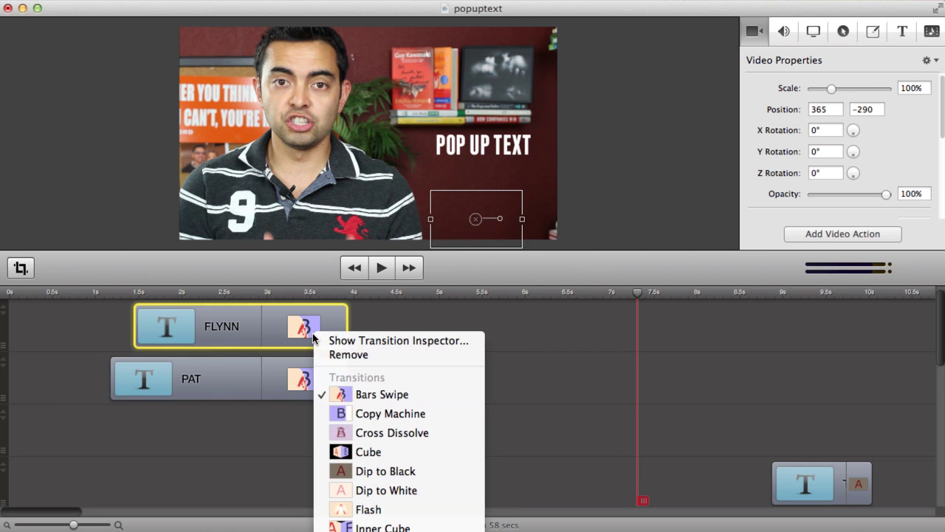
click(392, 433)
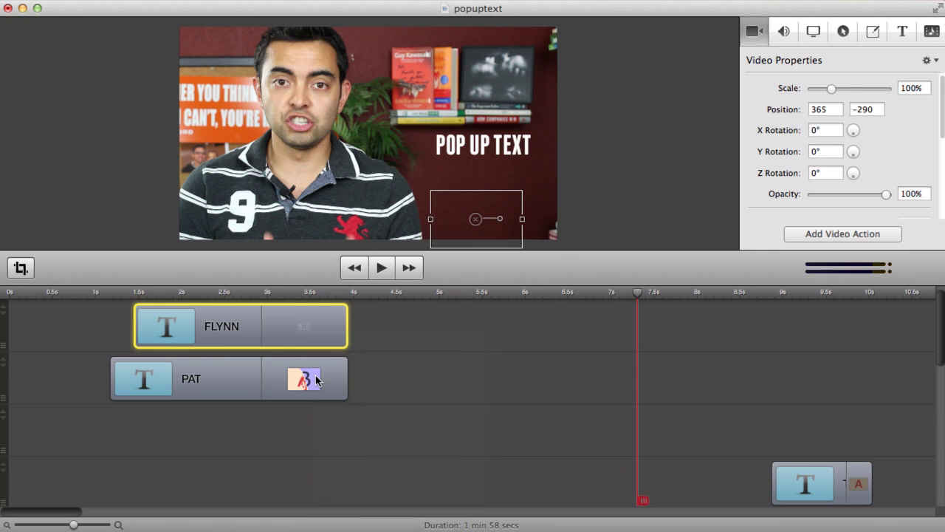
right_click(316, 381)
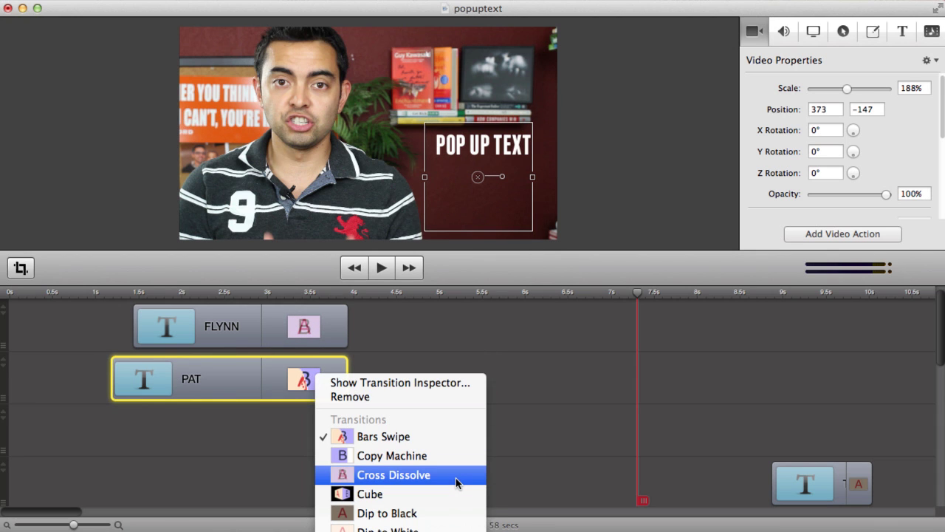
click(453, 475)
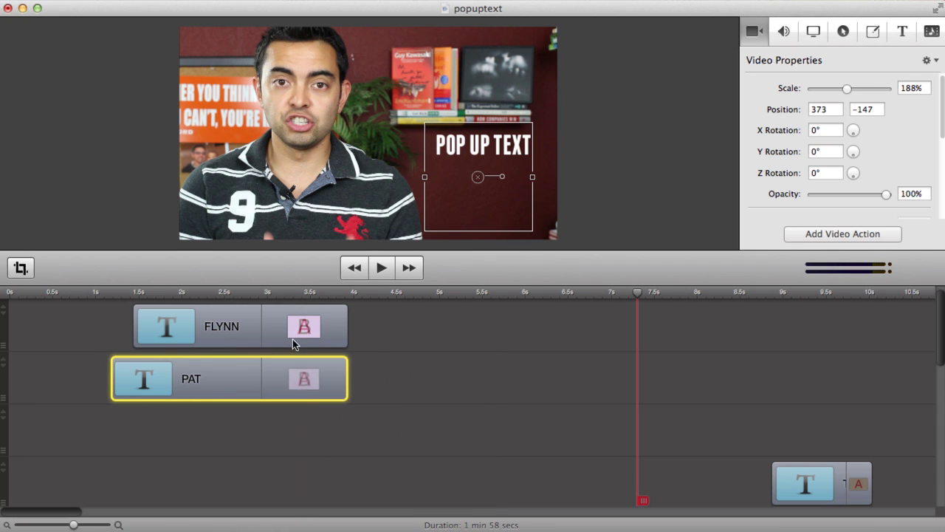
click(293, 339)
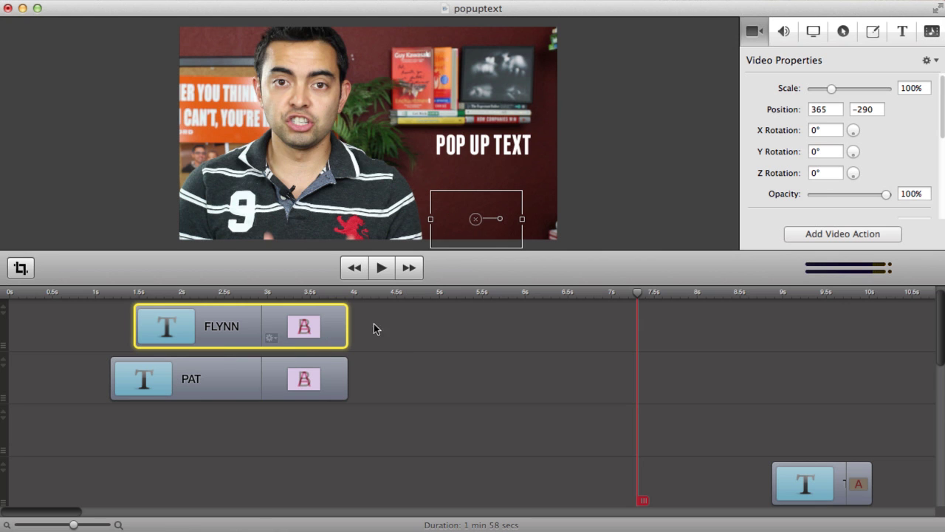
click(121, 212)
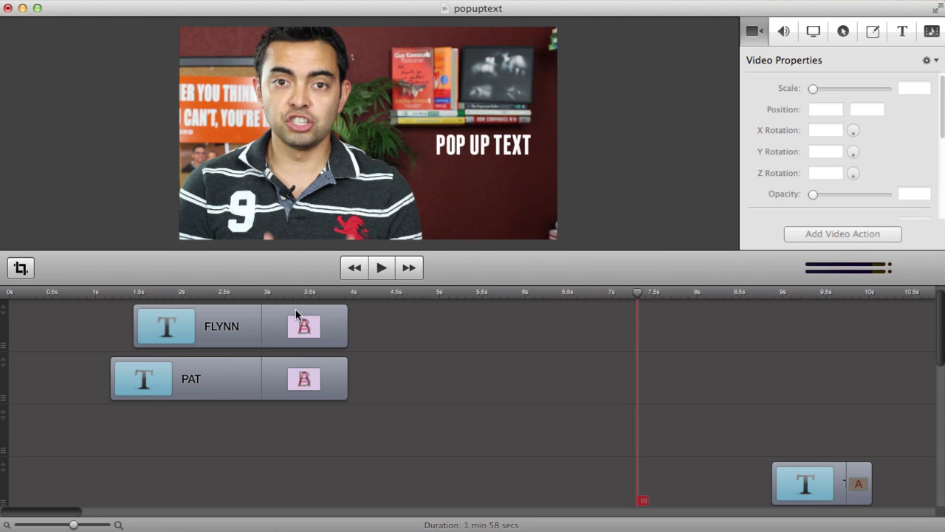
drag(120, 295, 577, 298)
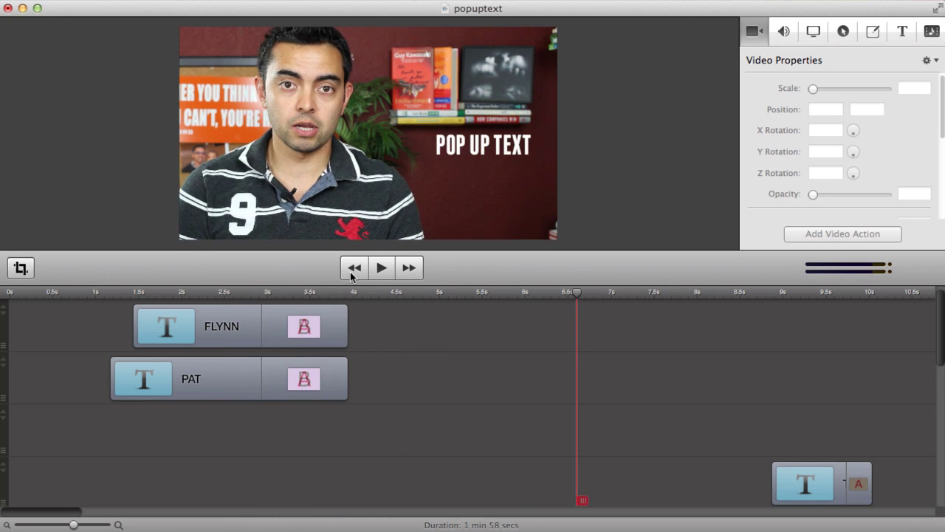
Replay the edit from the start to watch PAT FLYNN dissolve before the 'POP UP TEXT' caption
click(355, 268)
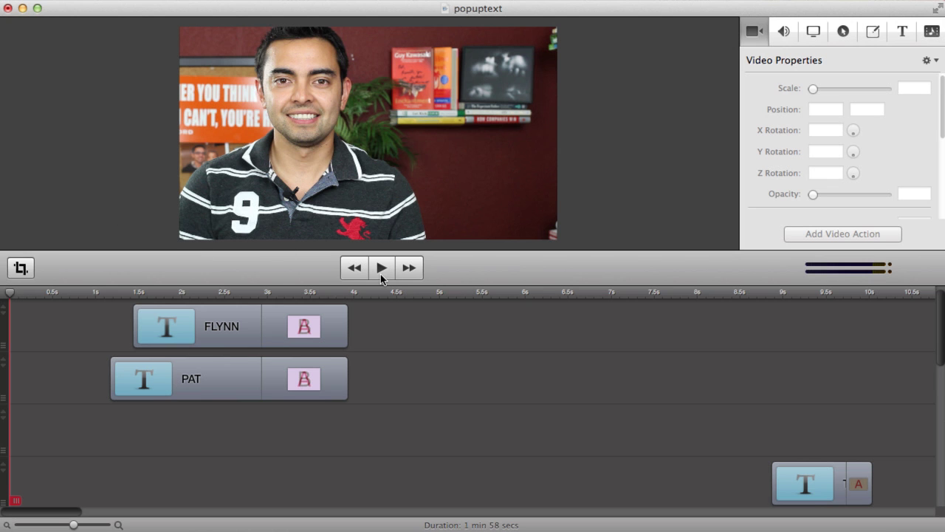
click(382, 268)
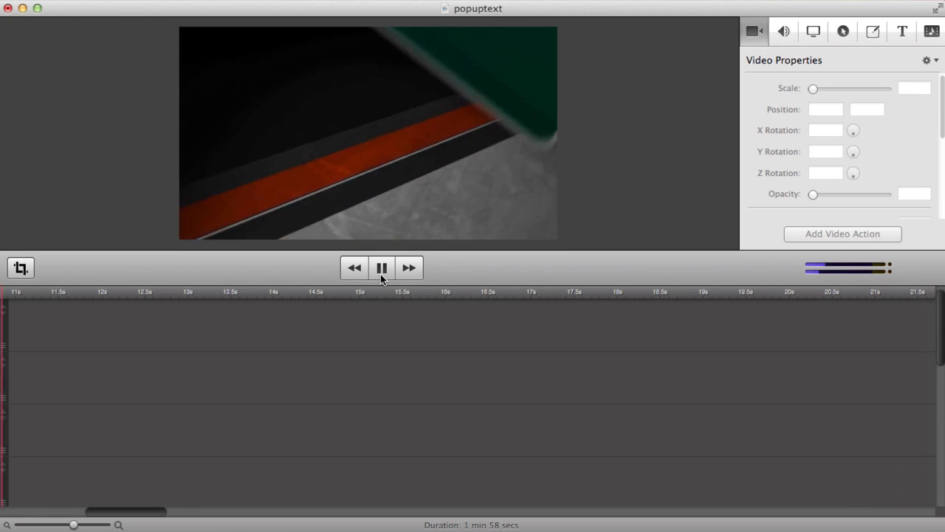
click(381, 274)
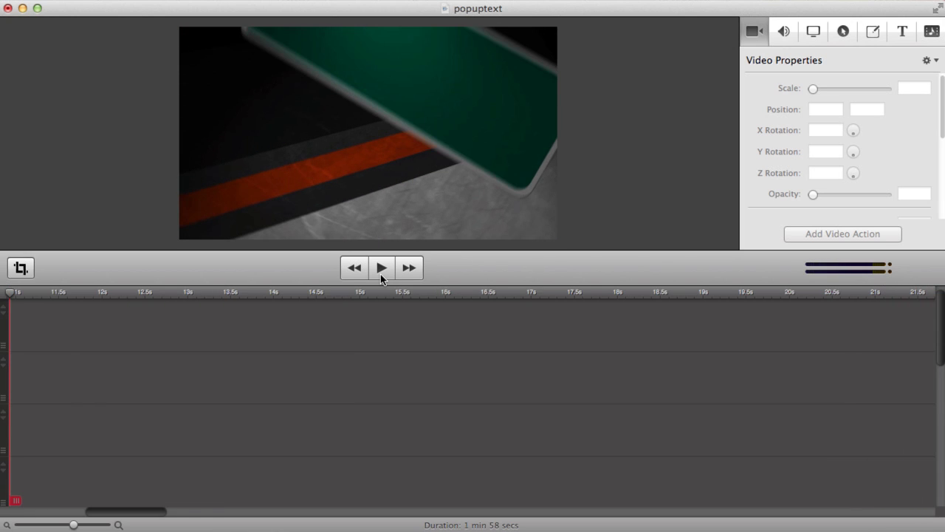